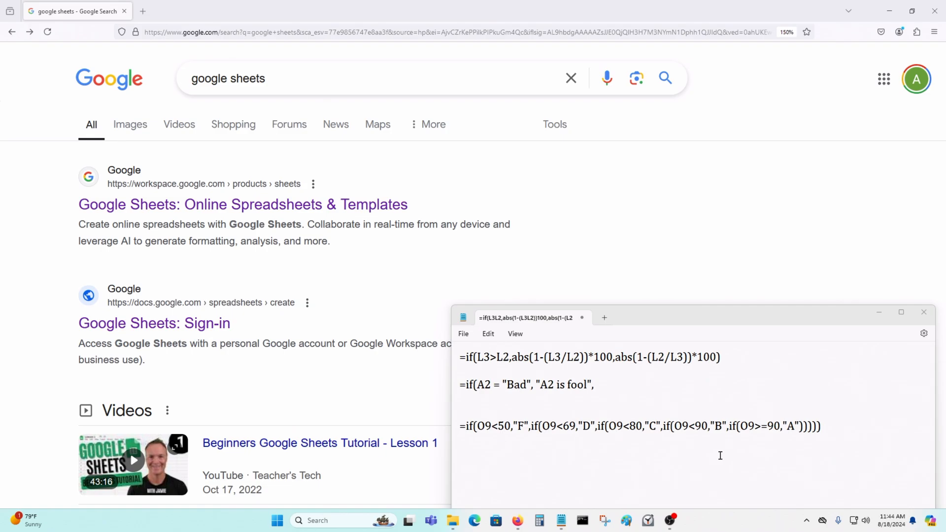
Open a blank Google Sheets spreadsheet, and bring up the Notepad window with the sample IF formulas
{"action": "left_click", "coordinate": [138, 328]}
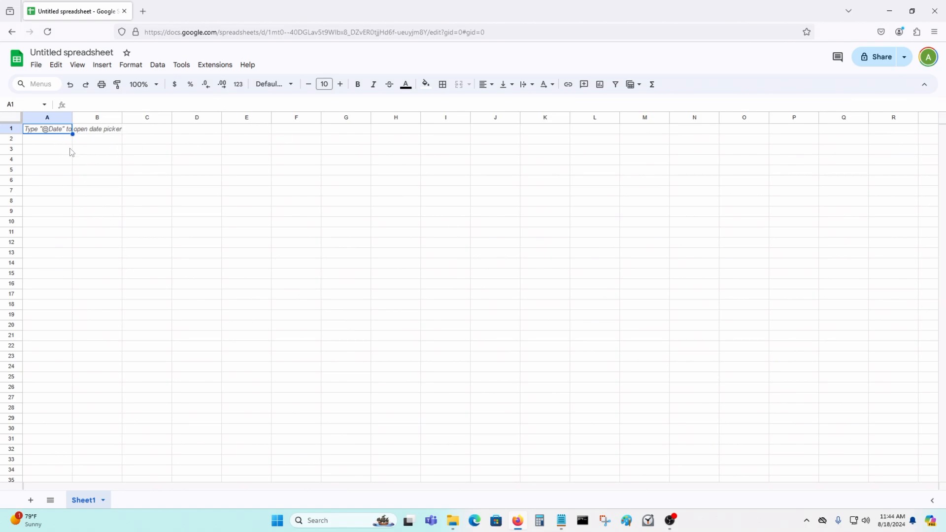
{"action": "left_click", "coordinate": [562, 523]}
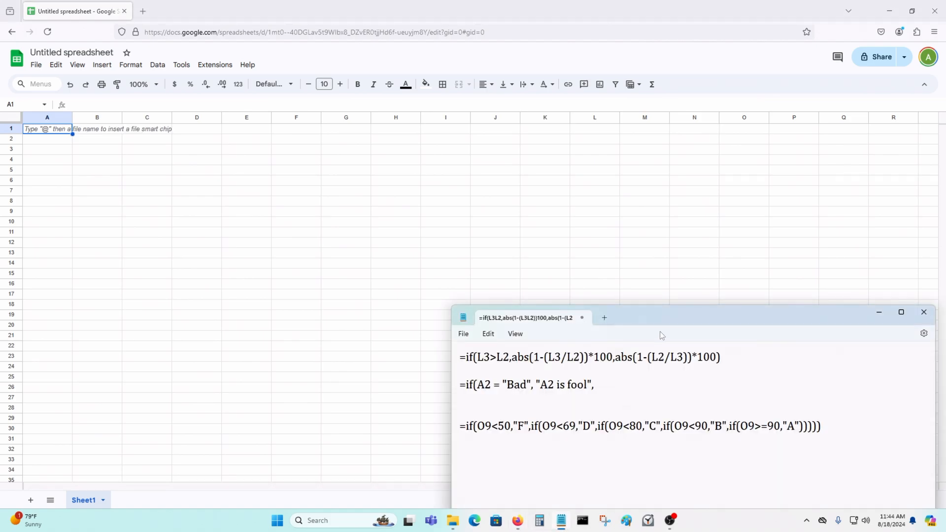
{"action": "left_click_drag", "start_coordinate": [670, 319], "coordinate": [686, 297]}
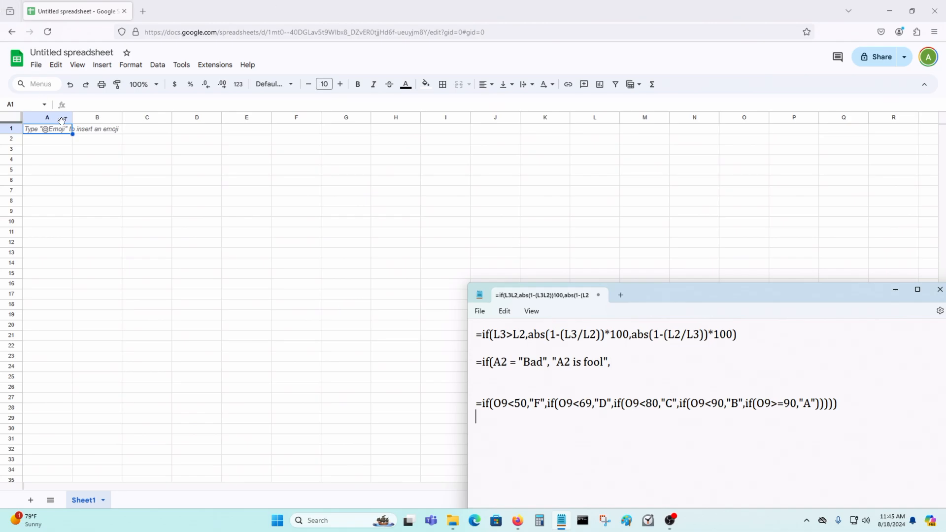
{"action": "left_click", "coordinate": [49, 127]}
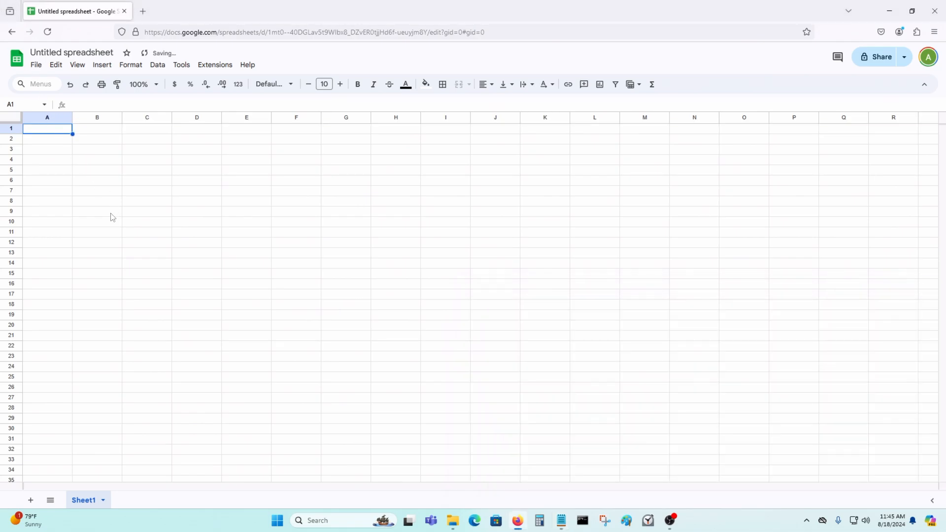
{"action": "type", "text": "Bluer"}
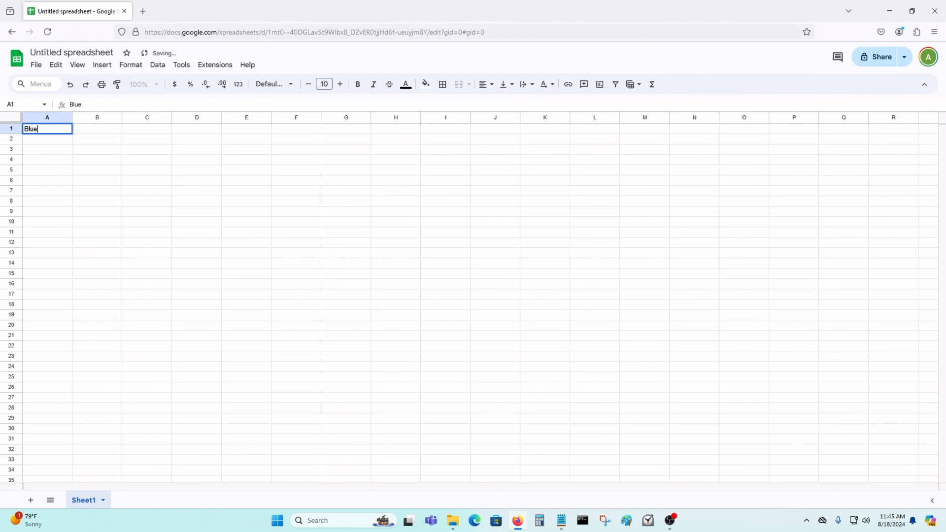
{"action": "key", "text": "Return"}
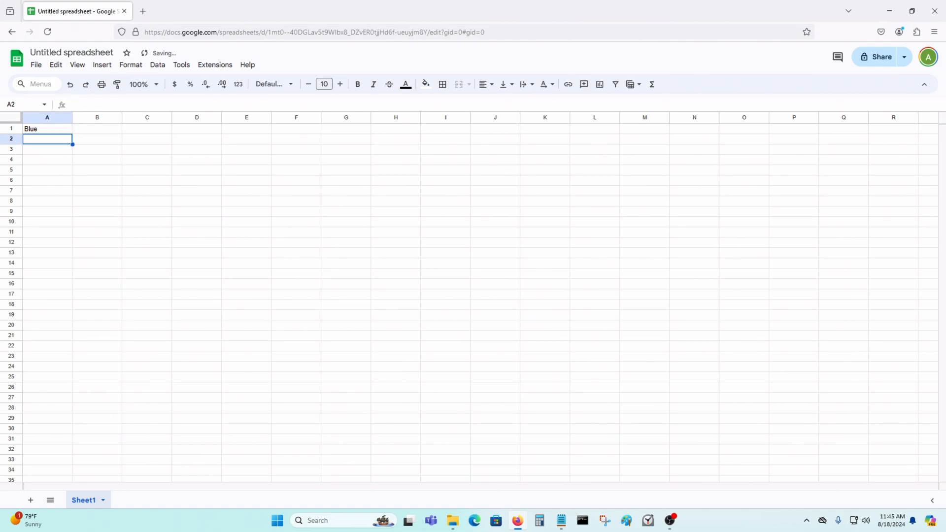
{"action": "left_click", "coordinate": [69, 151]}
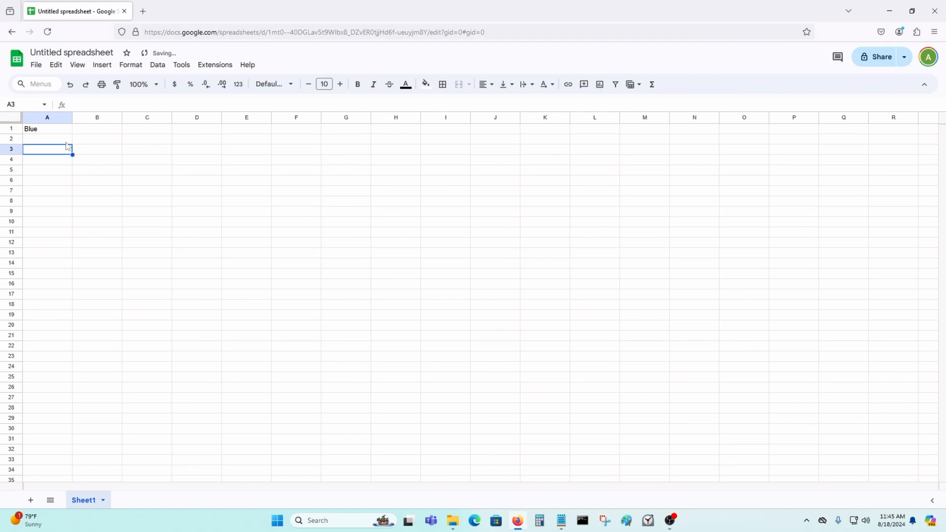
{"action": "left_click", "coordinate": [63, 131]}
{"action": "key", "text": "Delete"}
Enter the header "Car Colors" at the head of column A
{"action": "left_click", "coordinate": [55, 119]}
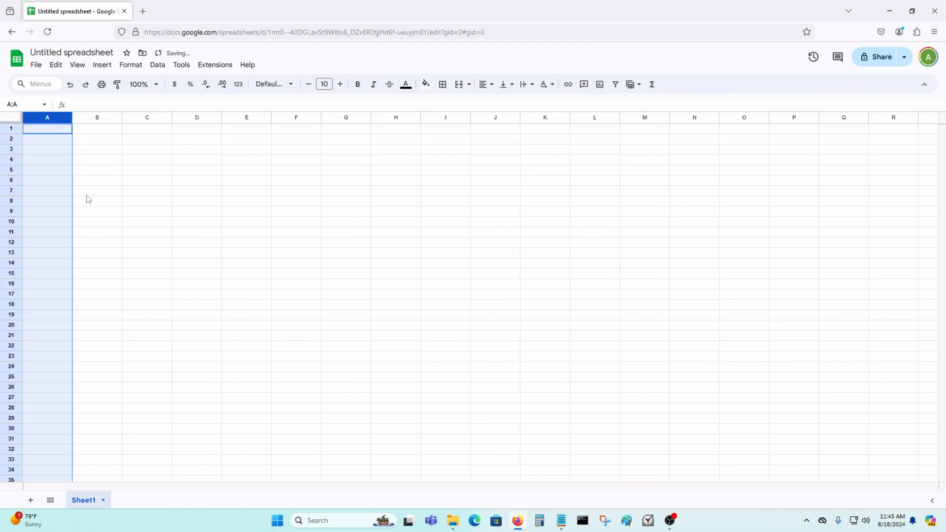
{"action": "type", "text": "Car Colors"}
{"action": "key", "text": "Return"}
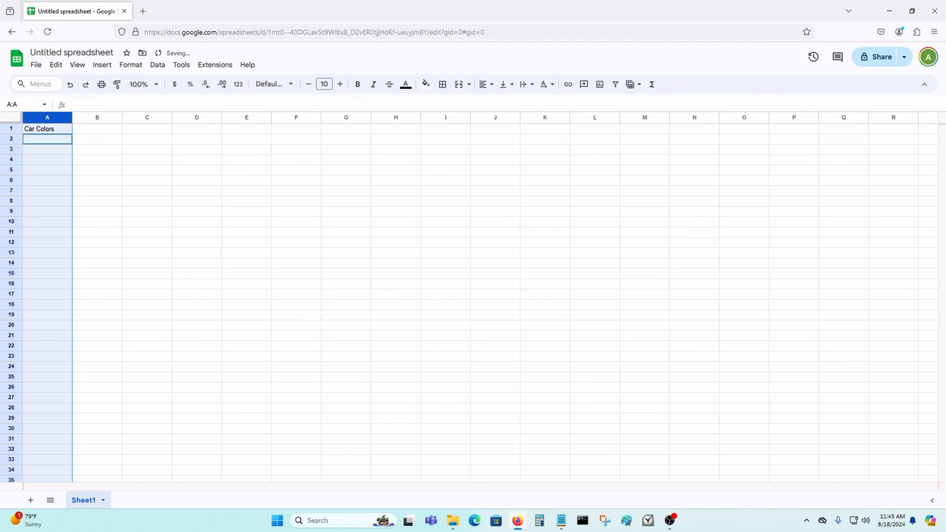
{"action": "left_click", "coordinate": [147, 257]}
List the colors Blue, Red, Brown and Grey in cells A2 to A5 under the Car Colors header
{"action": "left_click", "coordinate": [57, 141]}
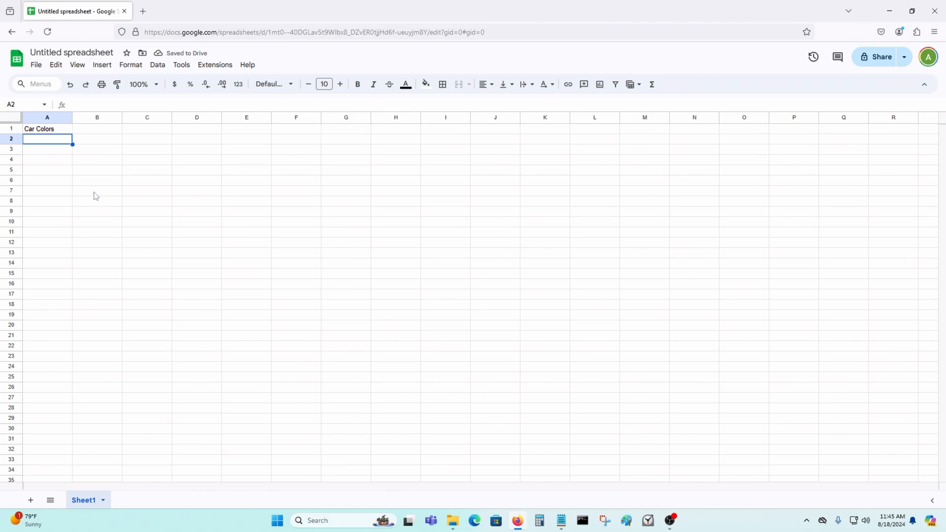
{"action": "type", "text": "Blue"}
{"action": "key", "text": "Return"}
{"action": "type", "text": "Red"}
{"action": "key", "text": "Return"}
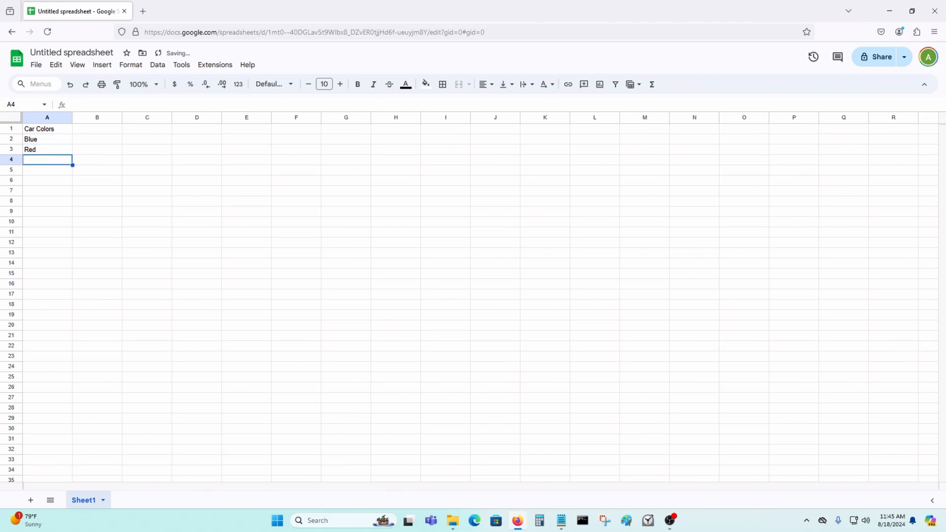
{"action": "type", "text": "Y"}
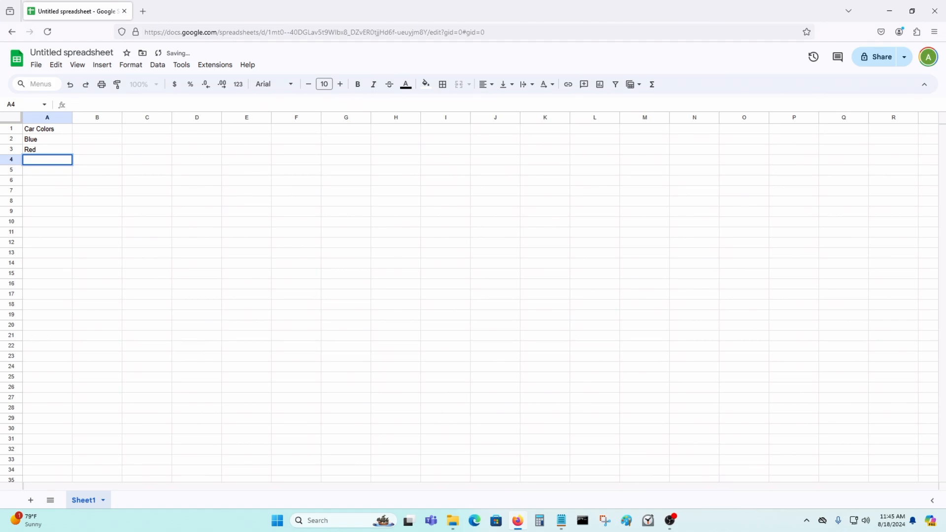
{"action": "type", "text": "Brown"}
{"action": "key", "text": "Return"}
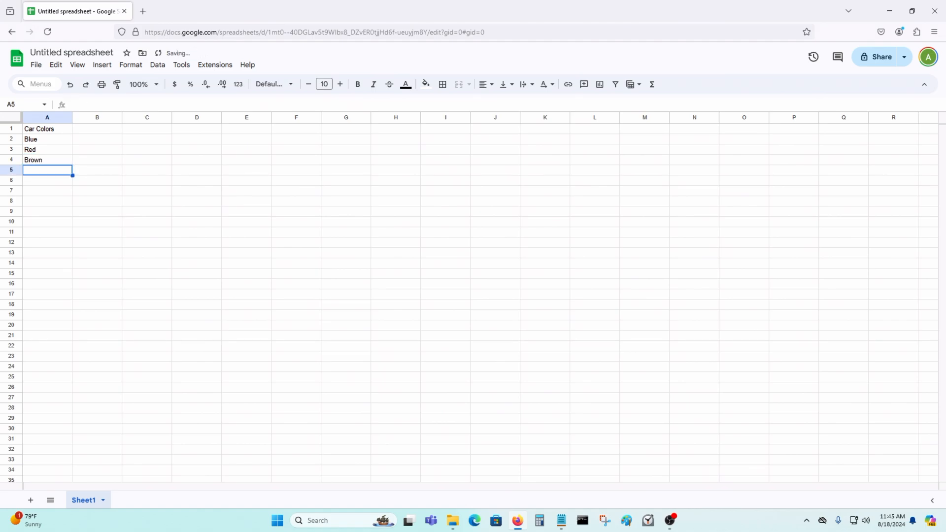
{"action": "type", "text": "Pur"}
{"action": "key", "text": "BackSpace"}
{"action": "key", "text": "BackSpace"}
{"action": "key", "text": "BackSpace"}
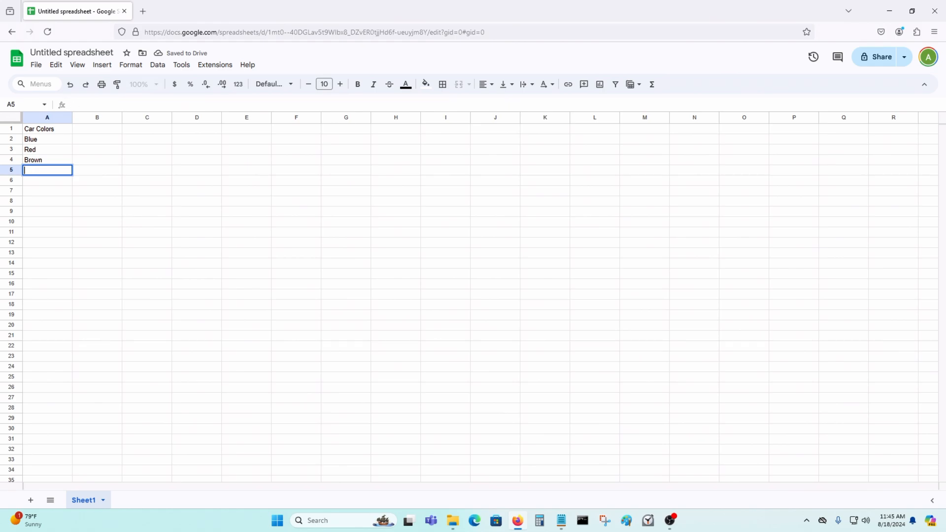
{"action": "type", "text": "Grey"}
{"action": "key", "text": "Return"}
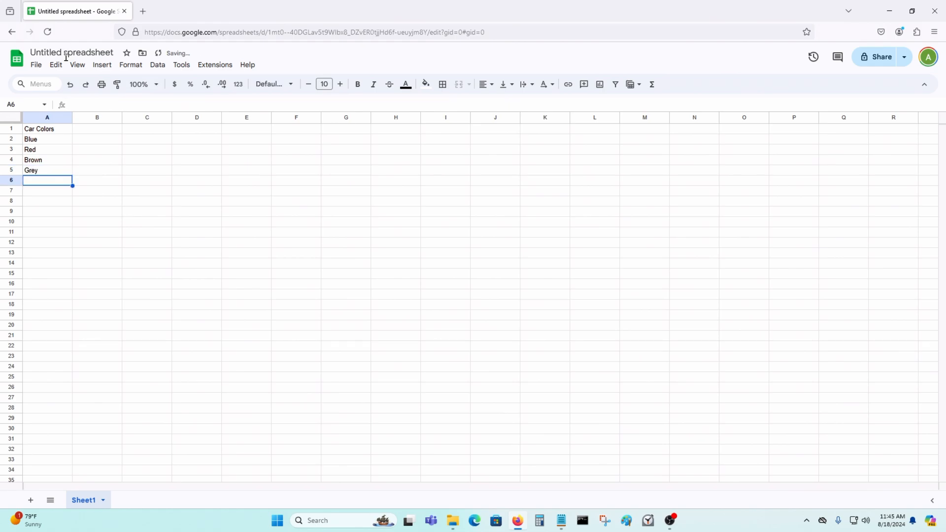
Enter the header "Prices" at the head of column B
{"action": "left_click", "coordinate": [95, 122]}
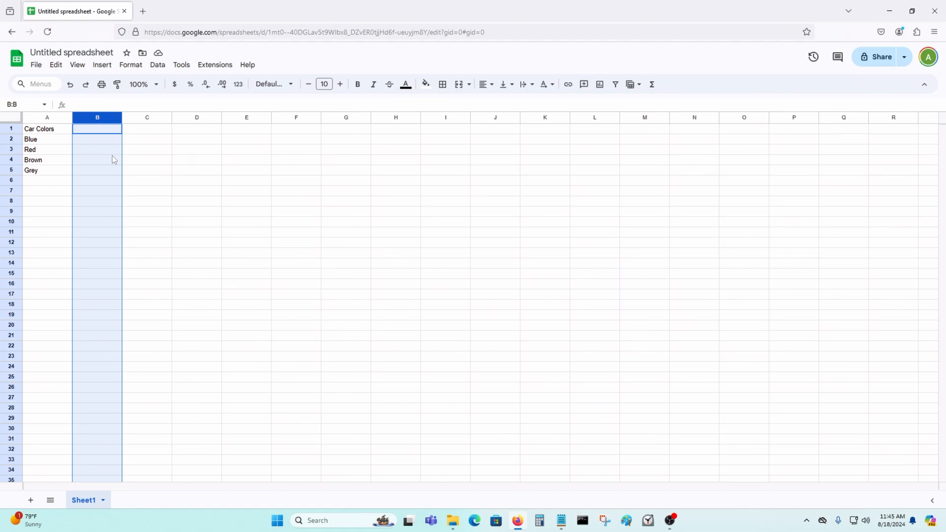
{"action": "type", "text": "Price"}
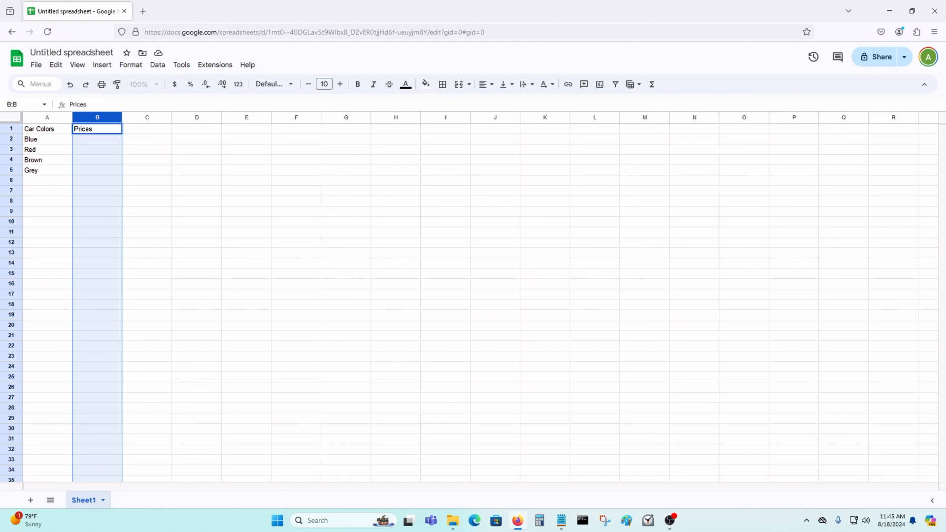
{"action": "type", "text": "s"}
{"action": "key", "text": "Return"}
{"action": "left_click_drag", "start_coordinate": [167, 222], "coordinate": [167, 231]}
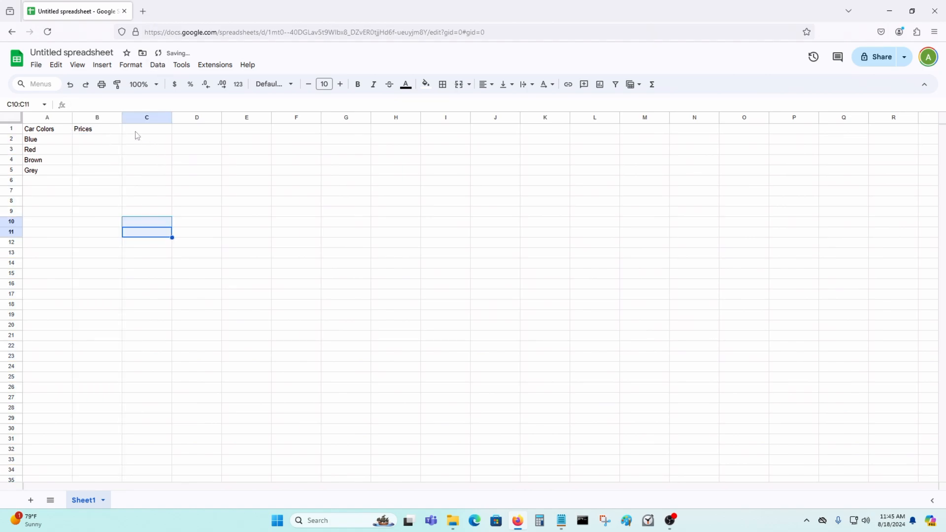
Begin an IF formula in cell B2 with the condition A2="Blue"
{"action": "left_click", "coordinate": [108, 142]}
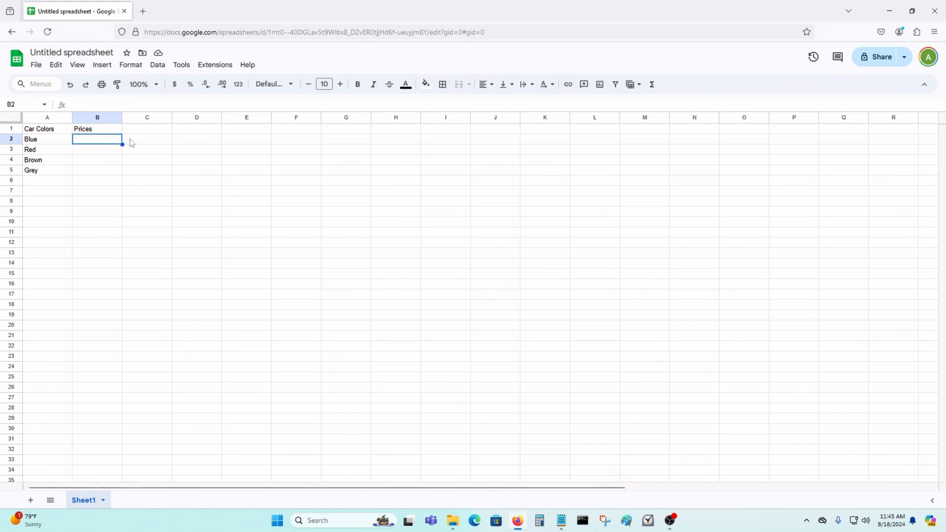
{"action": "type", "text": "=if"}
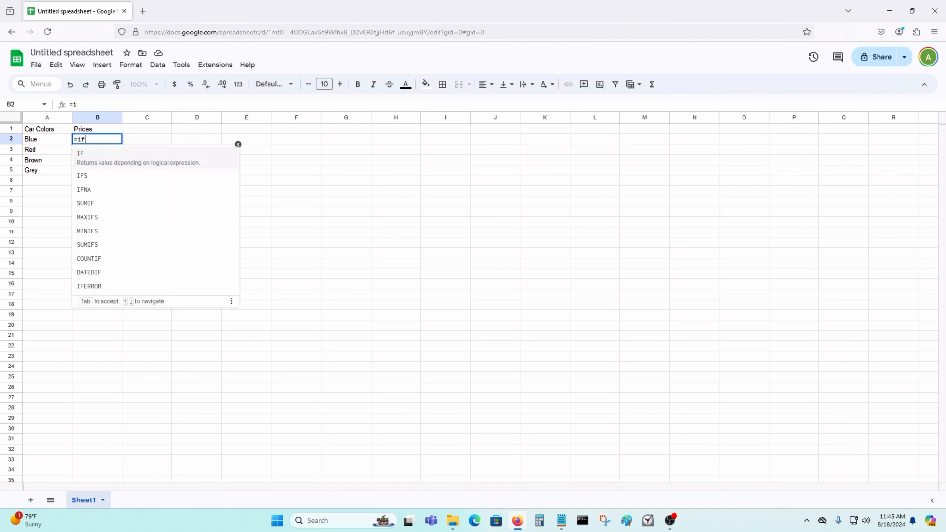
{"action": "type", "text": "(A2"}
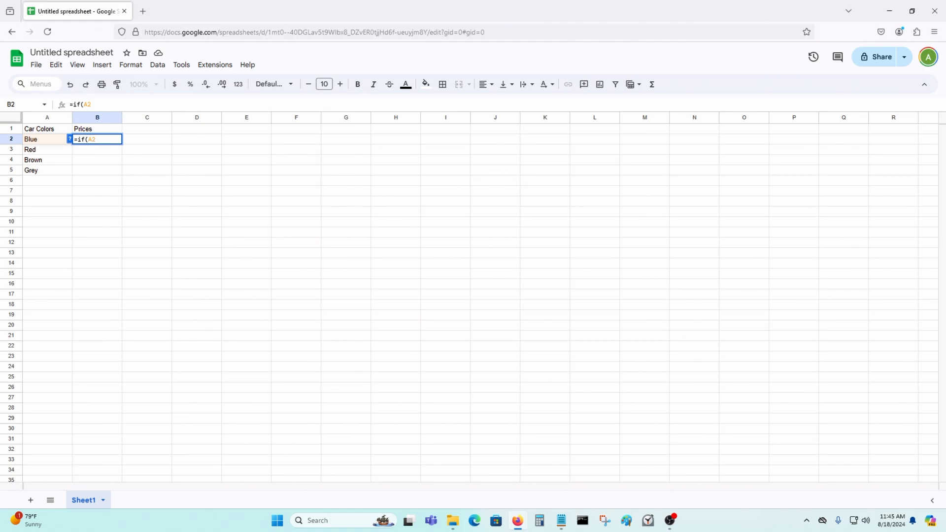
{"action": "type", "text": "="}
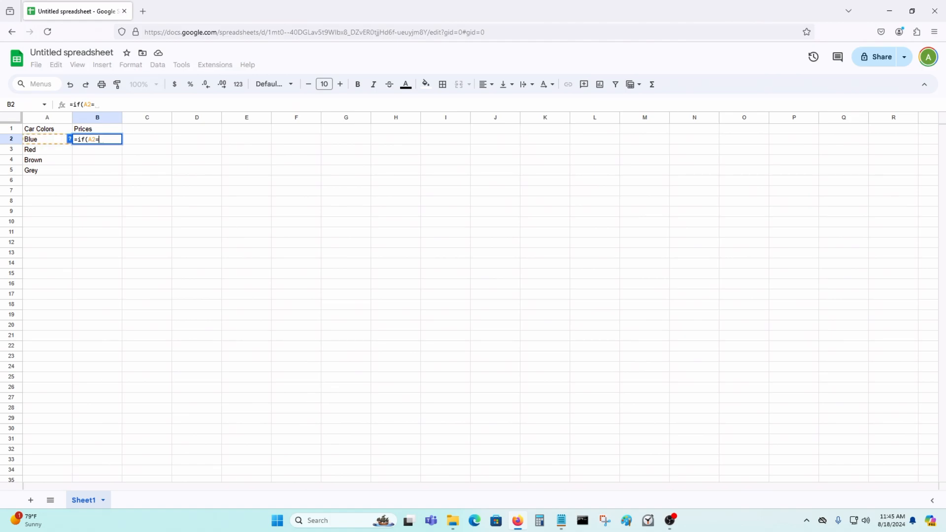
{"action": "type", "text": "\"Blue"}
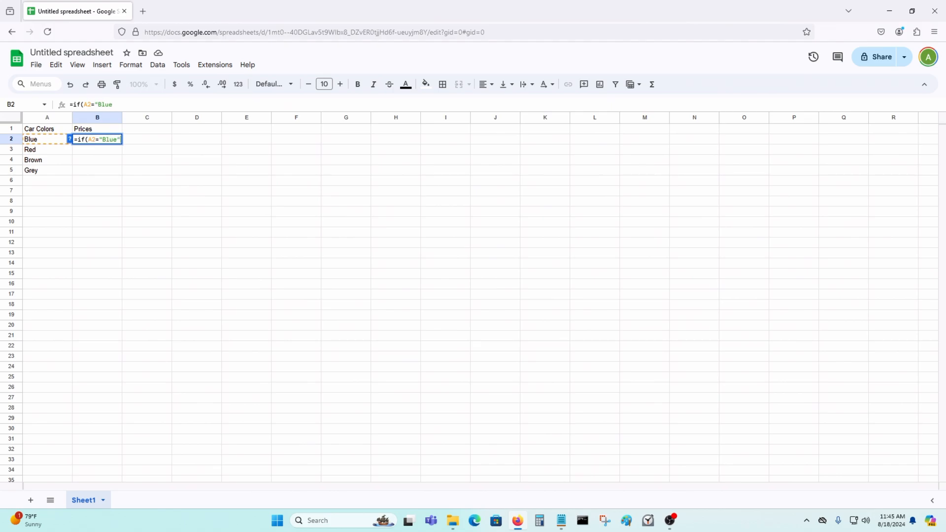
{"action": "type", "text": "\",\""}
{"action": "key", "text": "BackSpace"}
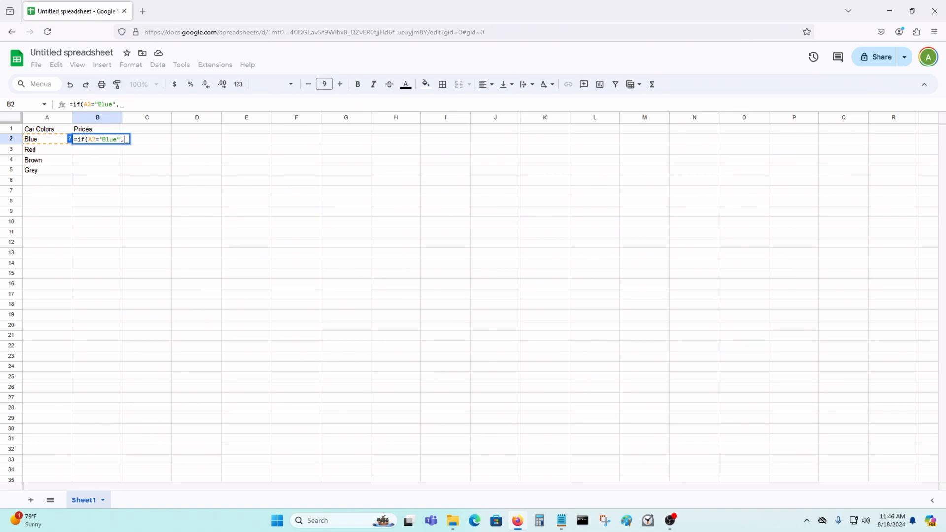
Add the quoted text "$15000" as the formula's result for Blue, followed by a comma
{"action": "type", "text": "\""}
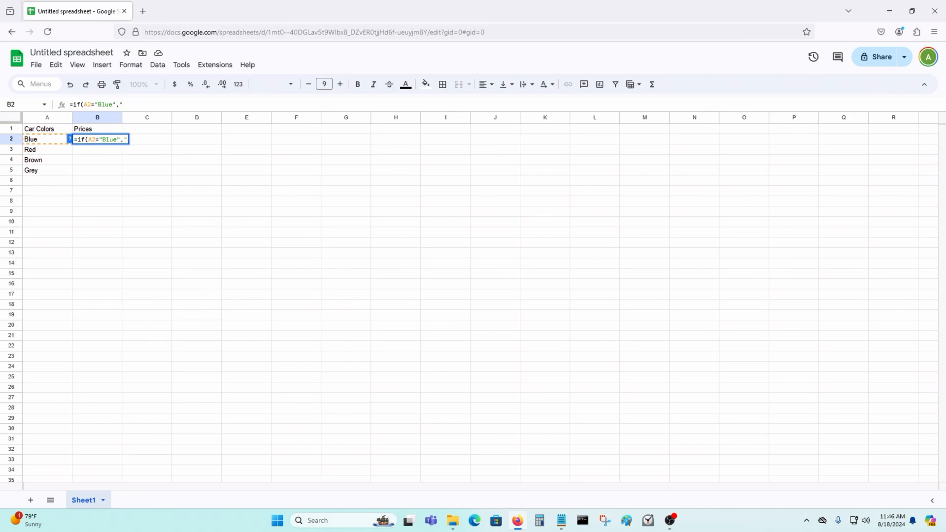
{"action": "key", "text": "BackSpace"}
{"action": "type", "text": "$15000"}
{"action": "key", "text": "BackSpace"}
{"action": "key", "text": "BackSpace"}
{"action": "key", "text": "BackSpace"}
{"action": "key", "text": "BackSpace"}
{"action": "key", "text": "BackSpace"}
{"action": "key", "text": "BackSpace"}
{"action": "type", "text": "\"$15000\",i"}
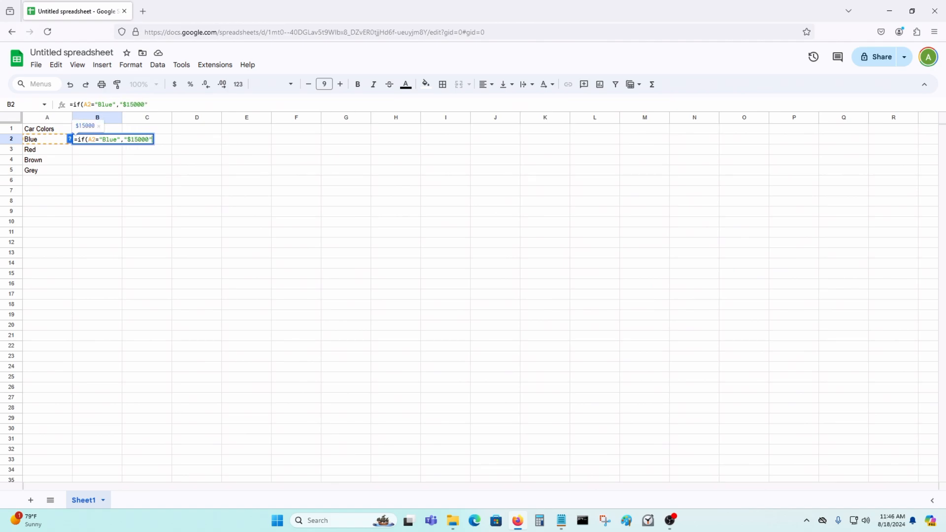
{"action": "type", "text": "f"}
{"action": "key", "text": "BackSpace"}
{"action": "key", "text": "BackSpace"}
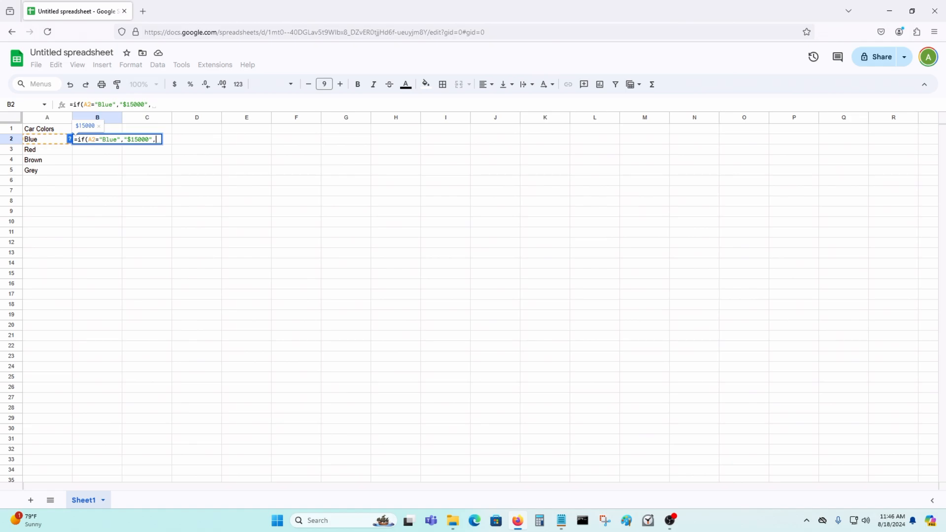
Nest a second IF in the B2 formula that returns "$17,000" when A2="Red"
{"action": "type", "text": "if("}
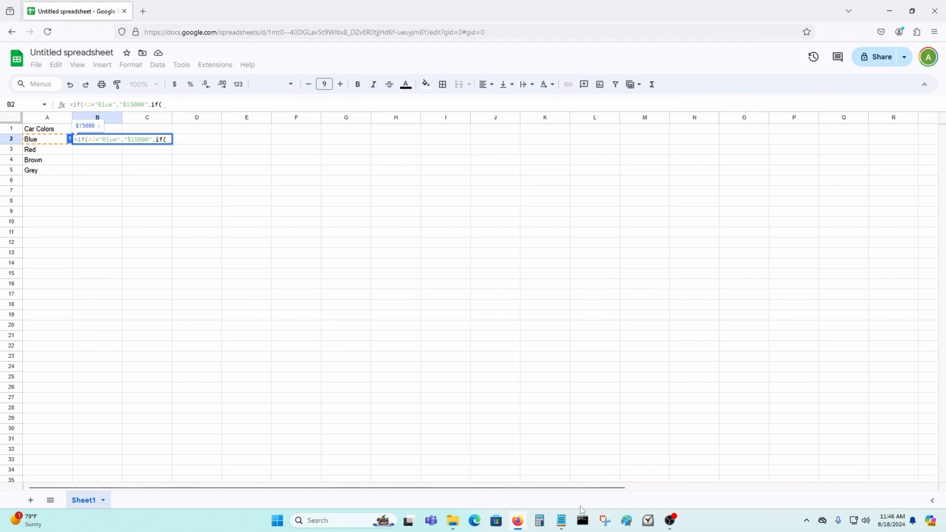
{"action": "left_click", "coordinate": [562, 521]}
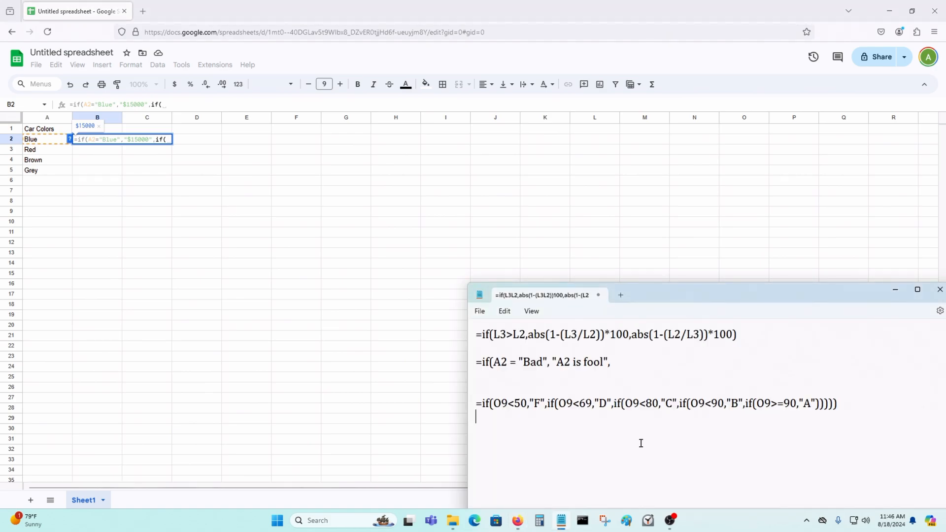
{"action": "key", "text": "alt+Tab"}
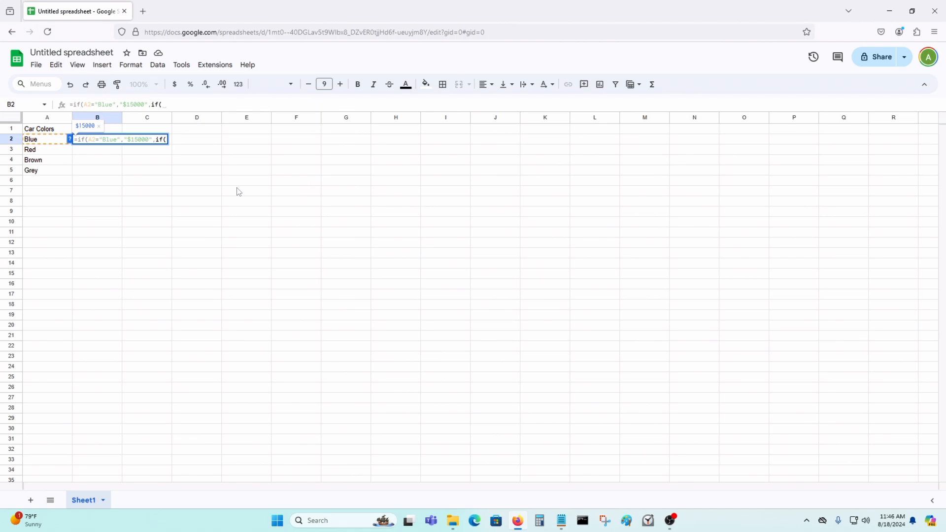
{"action": "type", "text": "A2 ="}
{"action": "key", "text": "BackSpace"}
{"action": "key", "text": "BackSpace"}
{"action": "type", "text": "="}
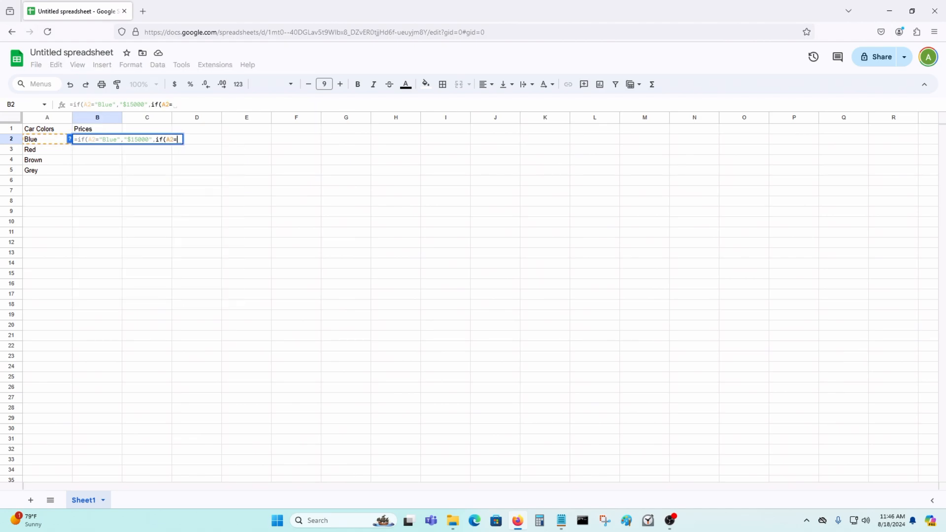
{"action": "type", "text": "\"Red\","}
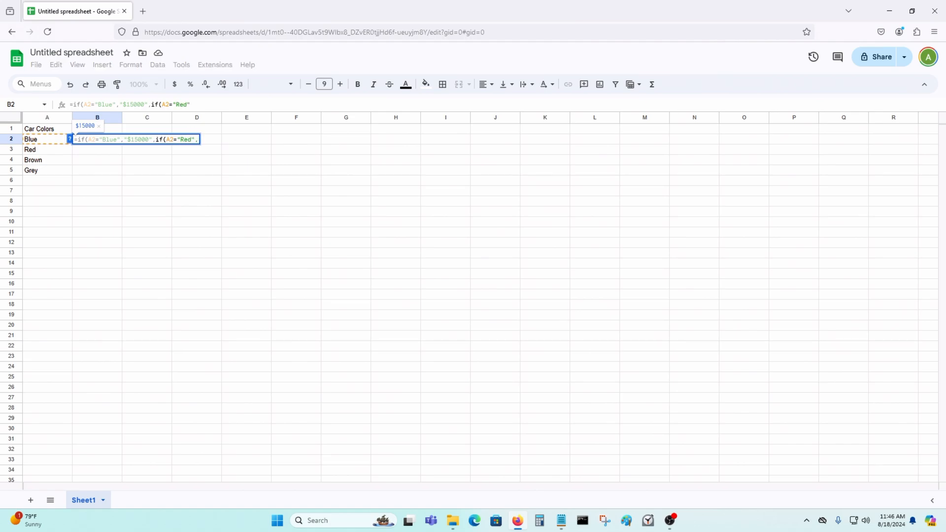
{"action": "type", "text": "\"$17"}
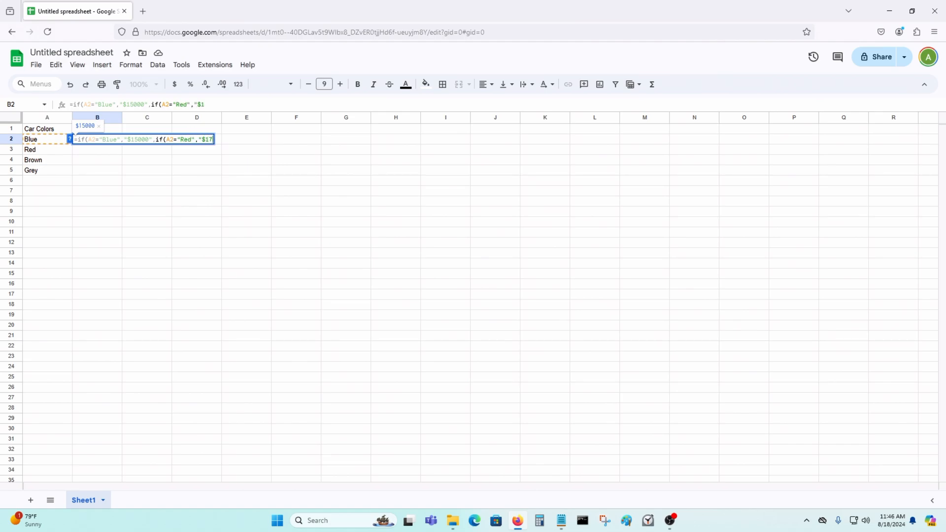
{"action": "type", "text": ",000\","}
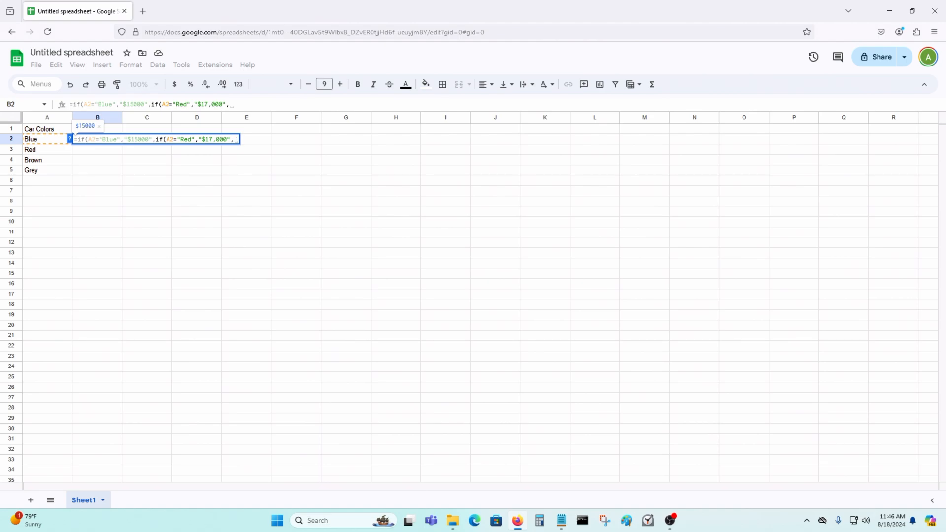
Try to nest a third IF in the B2 formula with the unquoted condition A2=Brown and the unquoted result $18000
{"action": "type", "text": "if(A2="}
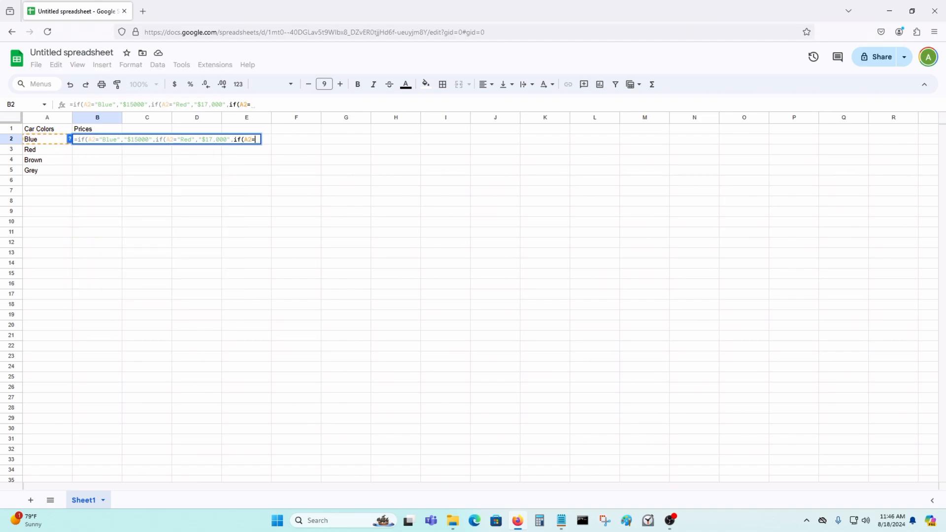
{"action": "type", "text": "Brown"}
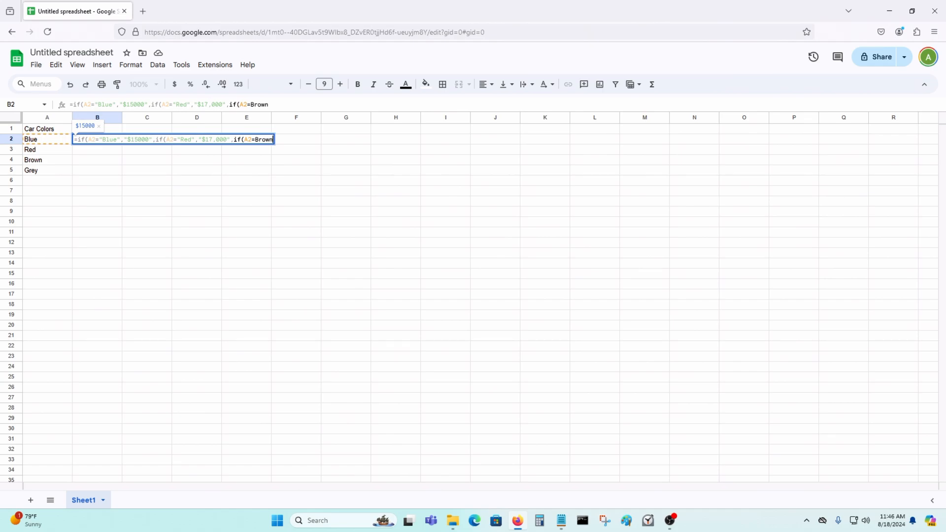
{"action": "type", "text": ",\""}
{"action": "key", "text": "BackSpace"}
{"action": "type", "text": "$"}
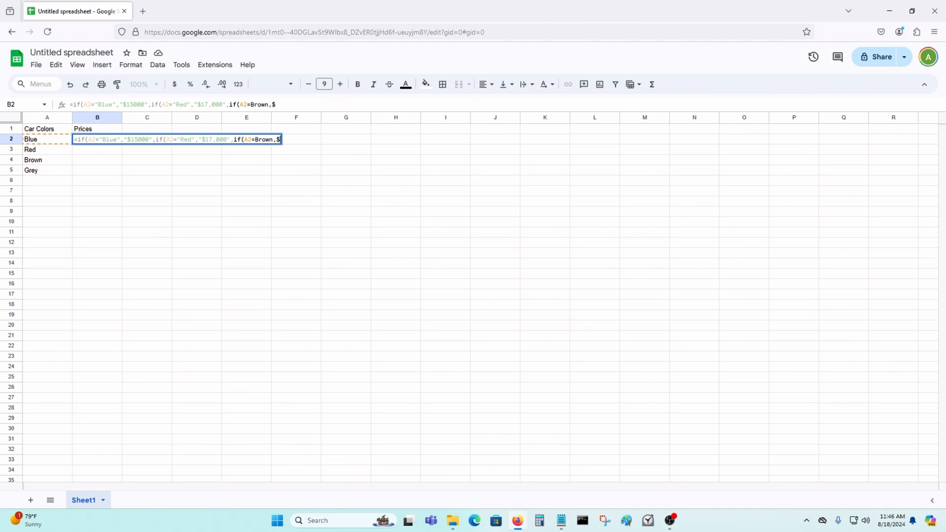
{"action": "type", "text": "18000"}
{"action": "key", "text": "BackSpace"}
{"action": "type", "text": "0"}
Erase the B2 formula back to the comma after the A2="Blue" condition, removing its result and the nested IFs
{"action": "key", "text": "BackSpace"}
{"action": "key", "text": "BackSpace"}
{"action": "key", "text": "BackSpace"}
{"action": "key", "text": "BackSpace"}
{"action": "key", "text": "BackSpace"}
{"action": "key", "text": "BackSpace"}
{"action": "key", "text": "BackSpace"}
{"action": "key", "text": "BackSpace"}
{"action": "key", "text": "BackSpace"}
{"action": "key", "text": "BackSpace"}
{"action": "key", "text": "BackSpace"}
{"action": "key", "text": "BackSpace"}
{"action": "key", "text": "BackSpace"}
{"action": "key", "text": "BackSpace"}
{"action": "key", "text": "BackSpace"}
{"action": "key", "text": "BackSpace"}
{"action": "key", "text": "BackSpace"}
{"action": "key", "text": "BackSpace"}
{"action": "key", "text": "BackSpace"}
{"action": "key", "text": "BackSpace"}
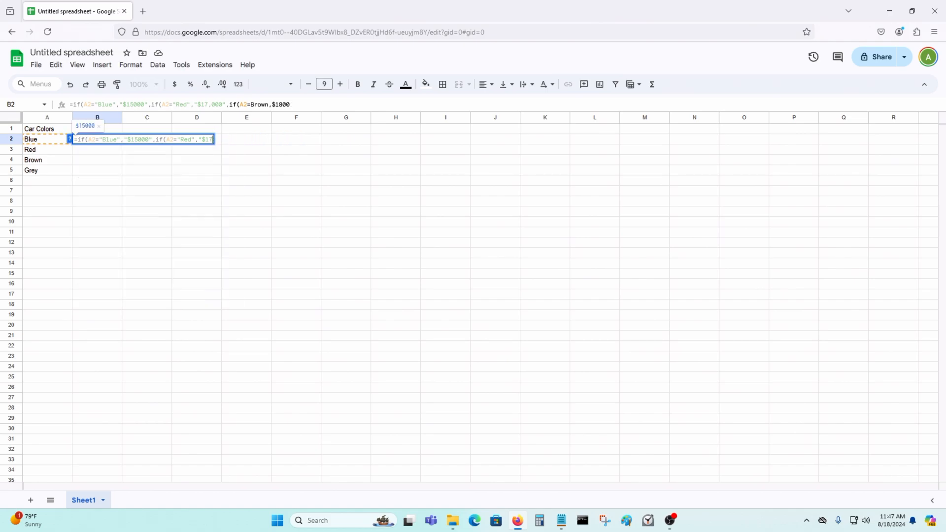
{"action": "key", "text": "BackSpace"}
{"action": "key", "text": "BackSpace"}
{"action": "key", "text": "BackSpace"}
{"action": "key", "text": "BackSpace"}
{"action": "key", "text": "BackSpace"}
{"action": "key", "text": "BackSpace"}
{"action": "key", "text": "BackSpace"}
{"action": "key", "text": "BackSpace"}
{"action": "key", "text": "BackSpace"}
Complete the IF formula in B2 with the quoted text "$15000" as the result for Blue
{"action": "type", "text": "$1"}
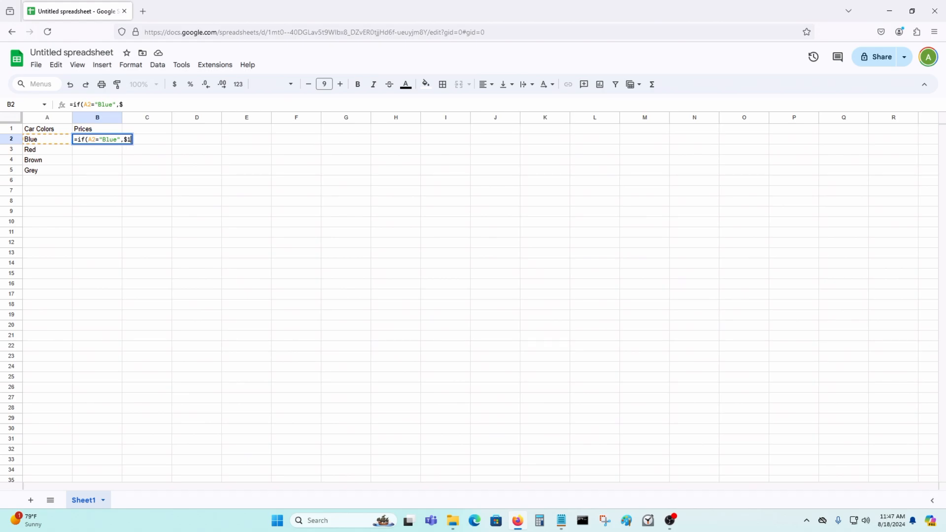
{"action": "type", "text": "5000"}
{"action": "key", "text": "Return"}
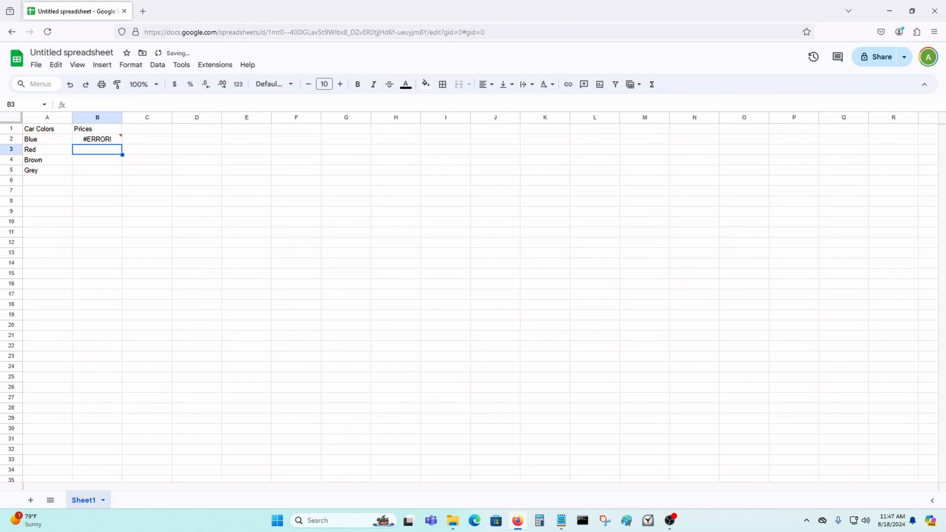
{"action": "key", "text": "Up"}
{"action": "key", "text": "Return"}
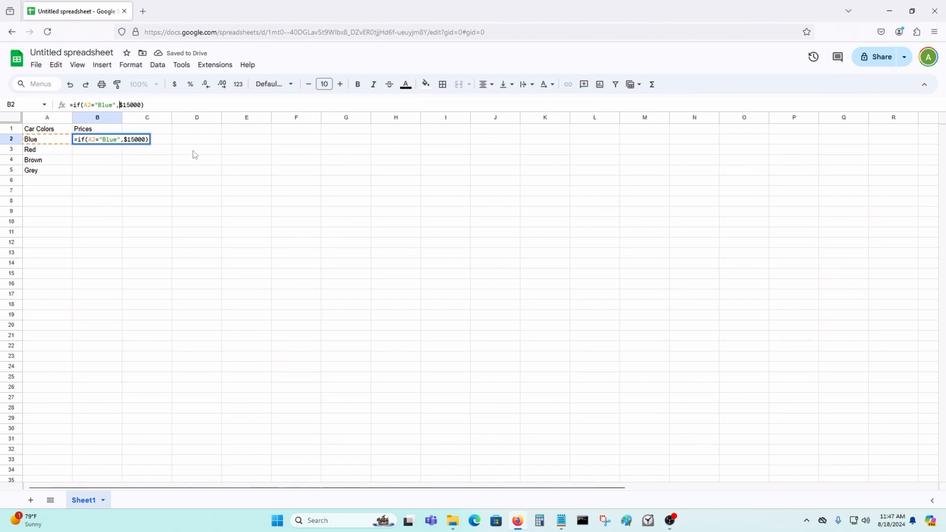
{"action": "type", "text": "\","}
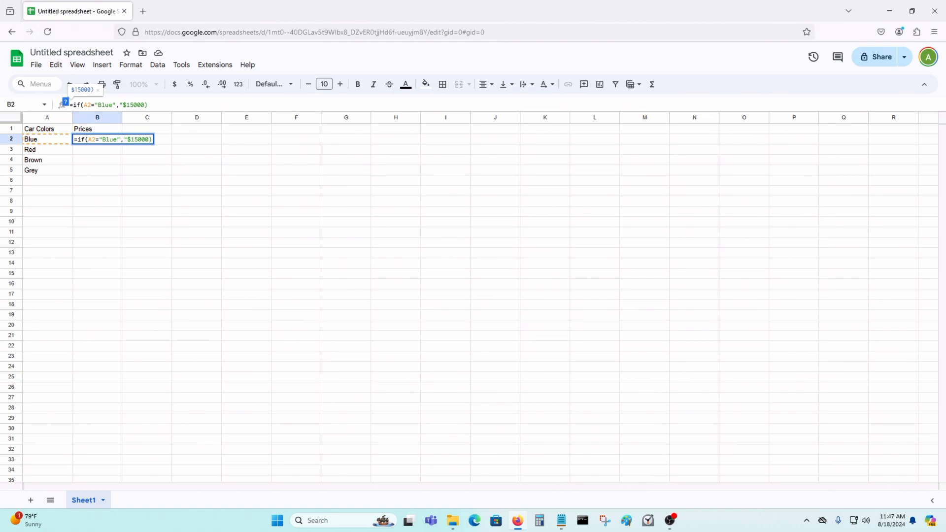
{"action": "type", "text": "\""}
{"action": "key", "text": "Return"}
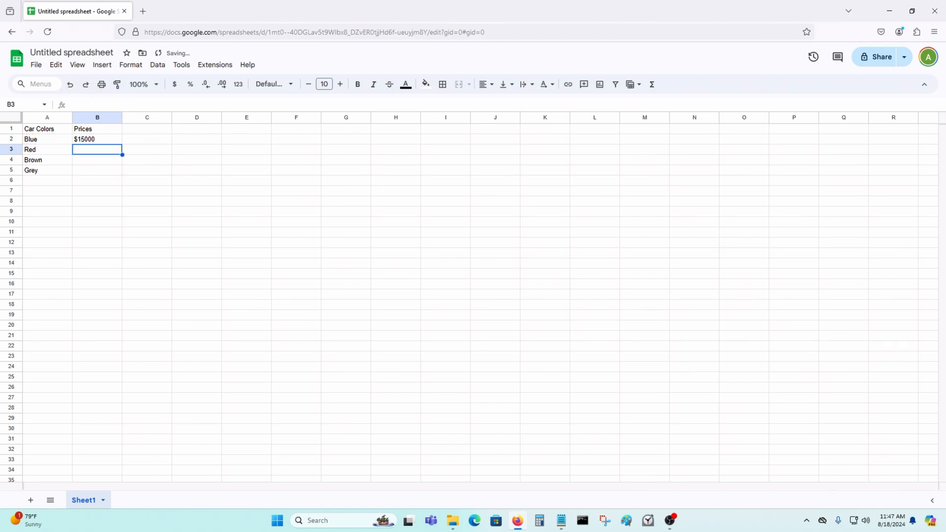
Nest a second IF in the B2 formula that returns "$16000" when A2="Red"
{"action": "key", "text": "Up"}
{"action": "left_click", "coordinate": [171, 106]}
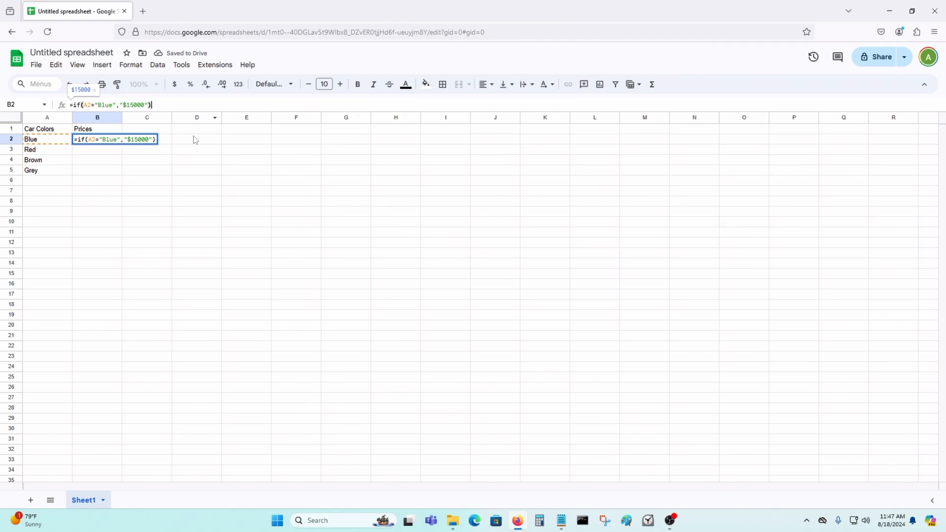
{"action": "type", "text": ","}
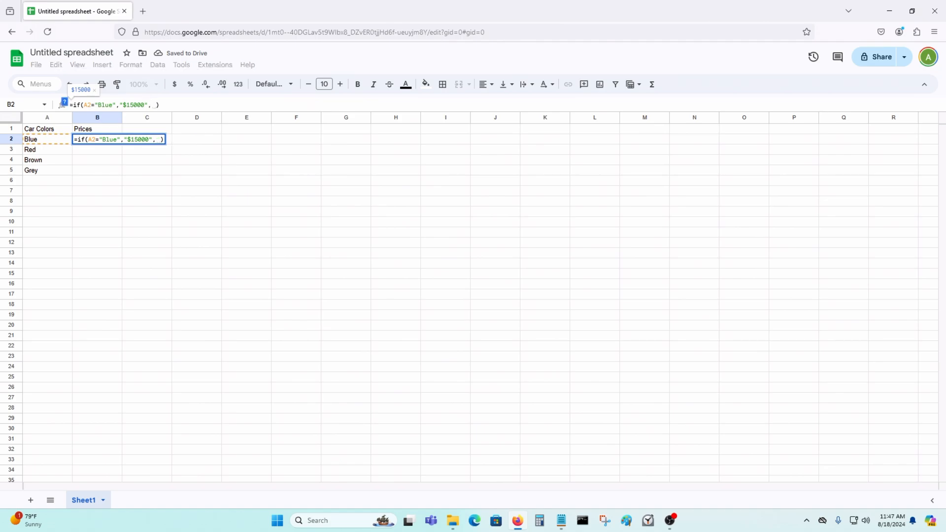
{"action": "key", "text": "Right"}
{"action": "key", "text": "BackSpace"}
{"action": "type", "text": "if(A2"}
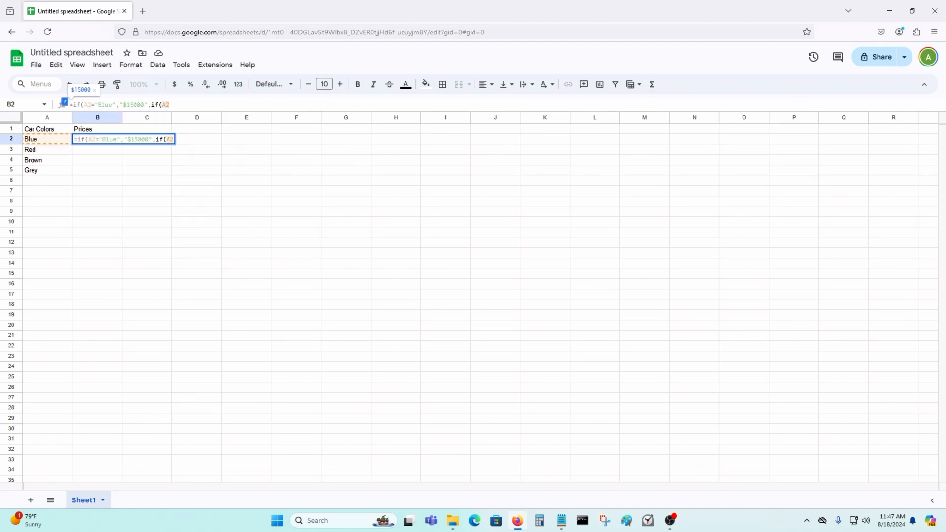
{"action": "type", "text": "=\"Red\",\"$"}
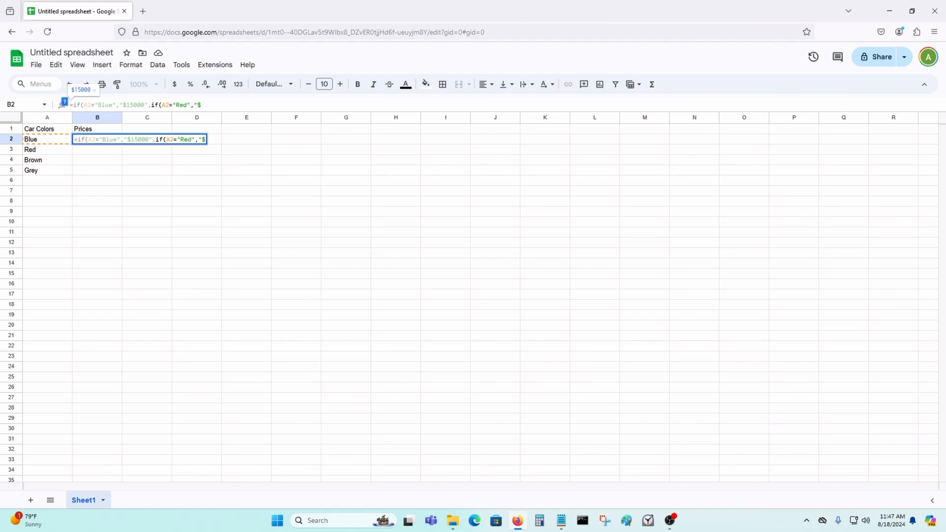
{"action": "type", "text": "16000"}
{"action": "type", "text": "\""}
Nest a third IF in the B2 formula that returns "$16500" when A2="Brown"
{"action": "type", "text": ",if"}
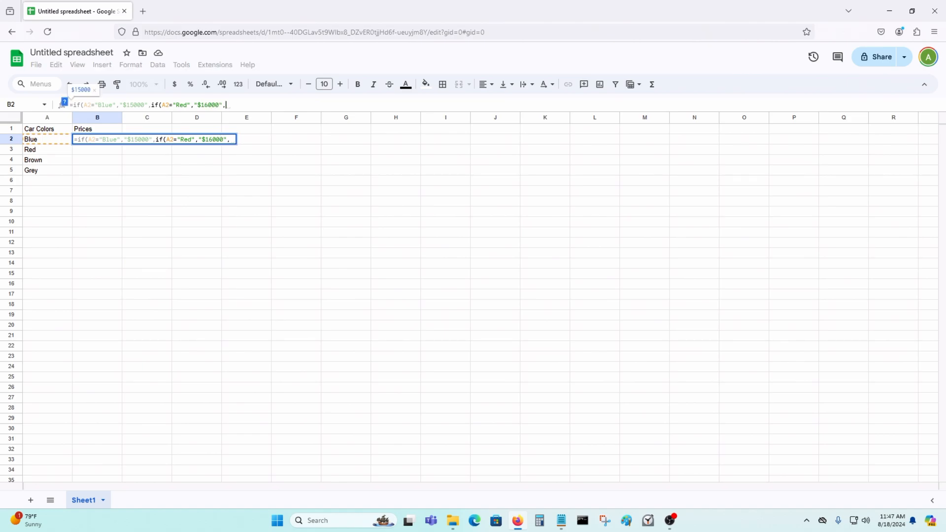
{"action": "type", "text": "(A2="}
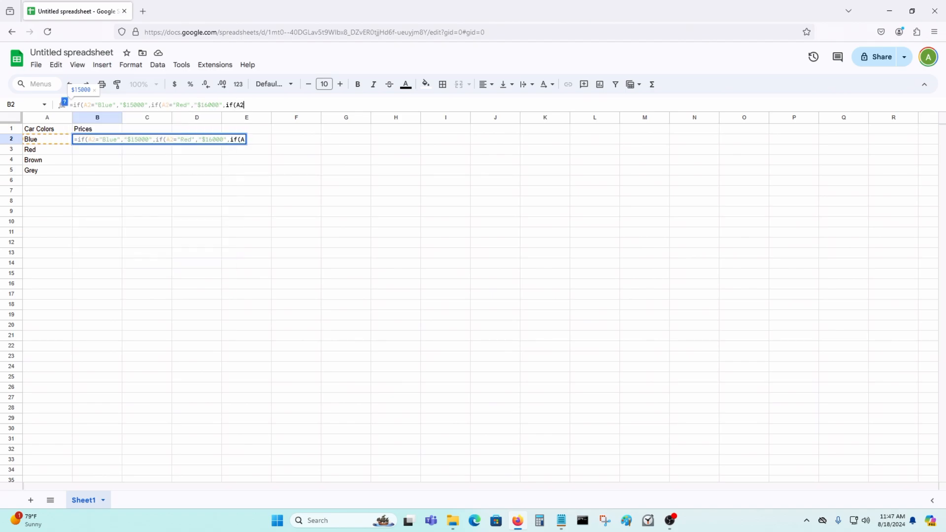
{"action": "type", "text": "\"Brown\""}
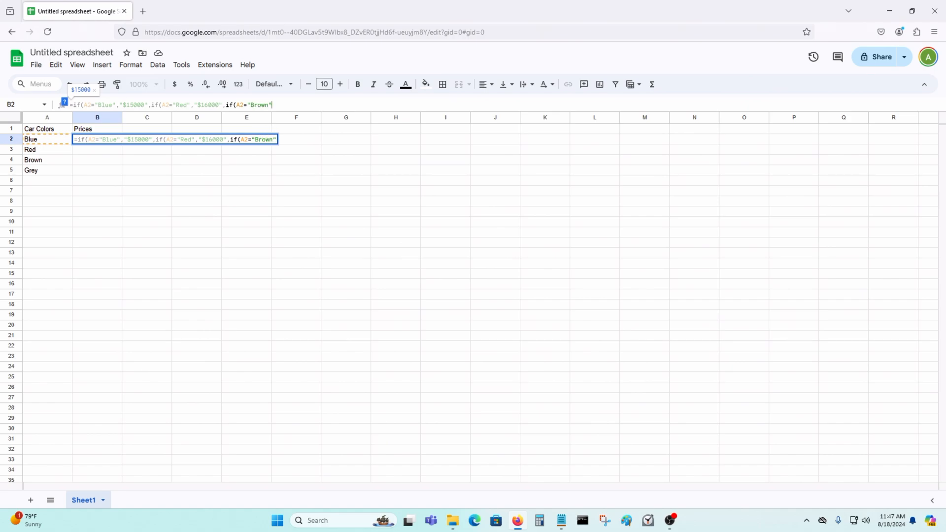
{"action": "type", "text": ",\"$16500"}
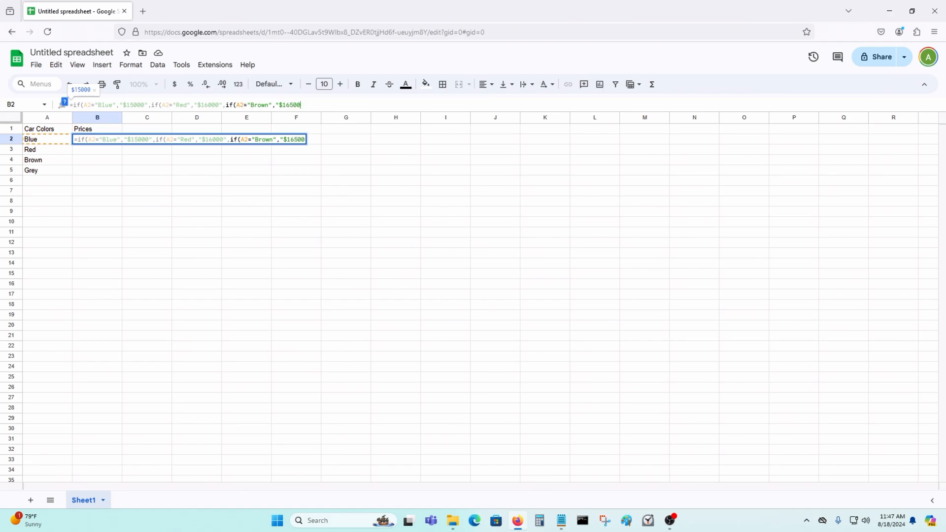
Nest a fourth IF that returns "$17000" when A2="Grey" and commit the B2 formula
{"action": "type", "text": "\",if"}
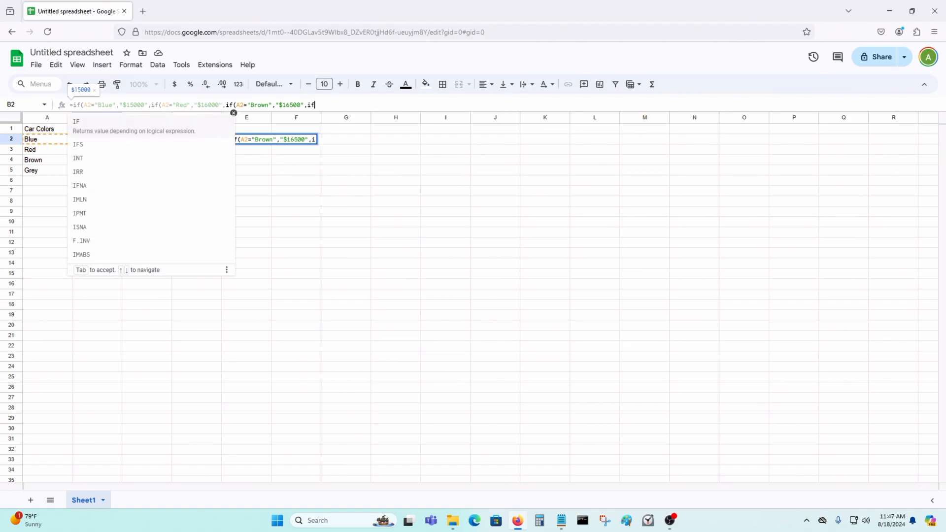
{"action": "type", "text": "(A2="}
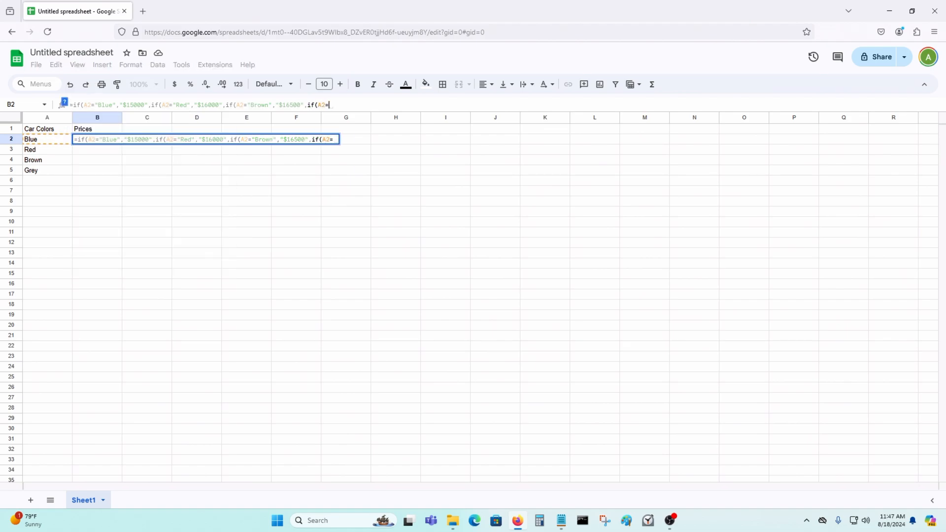
{"action": "type", "text": "\"Grey"}
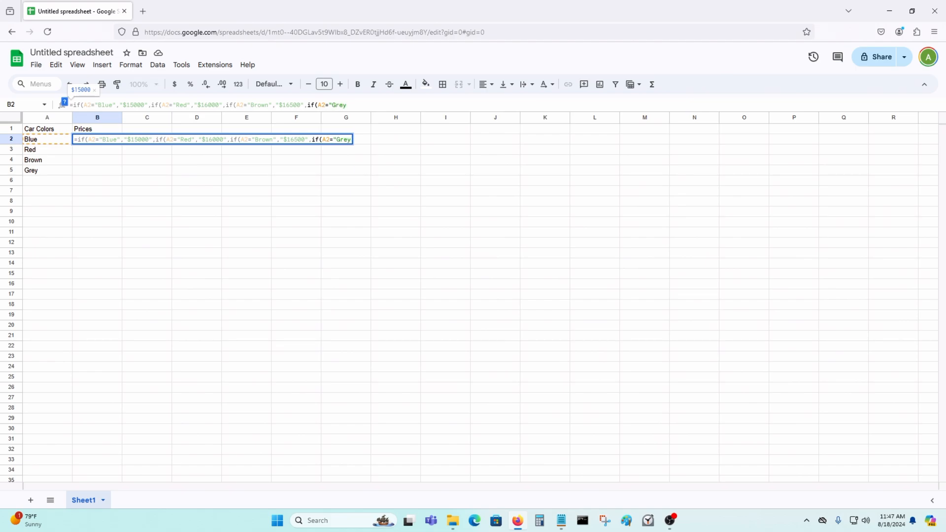
{"action": "key", "text": "BackSpace"}
{"action": "key", "text": "BackSpace"}
{"action": "key", "text": "BackSpace"}
{"action": "type", "text": "Grey\",\"$17000"}
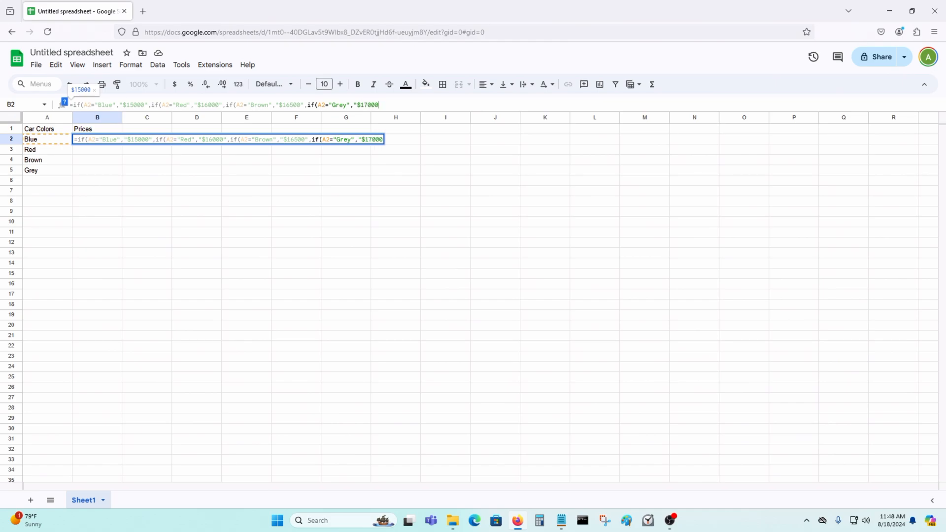
{"action": "type", "text": "\""}
{"action": "key", "text": "Return"}
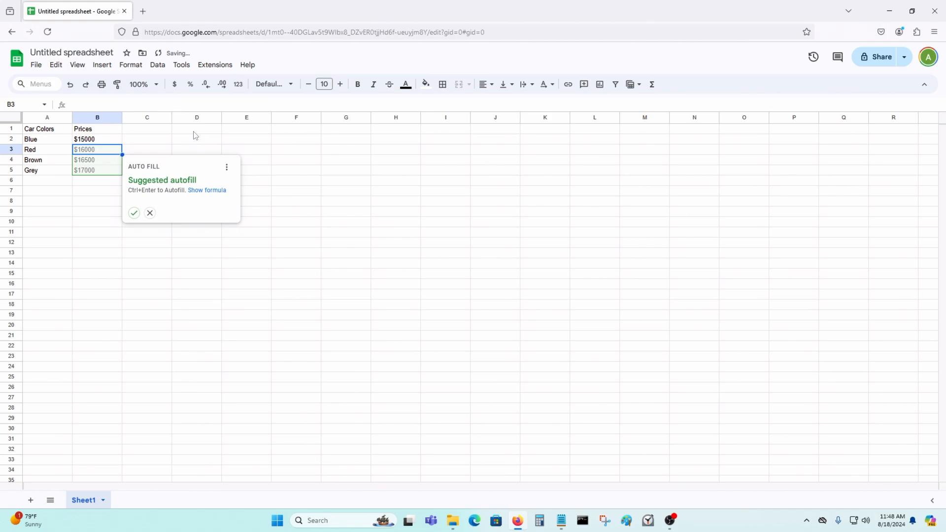
Fill the B2 formula down through B5 so every car color gets its price
{"action": "left_click", "coordinate": [49, 221]}
{"action": "left_click", "coordinate": [88, 132]}
{"action": "left_click", "coordinate": [97, 143]}
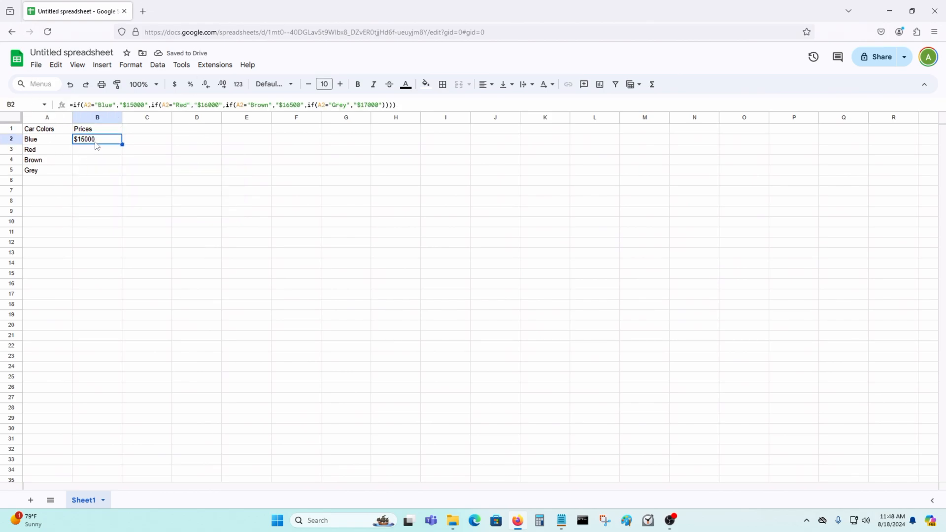
{"action": "left_click_drag", "start_coordinate": [121, 143], "coordinate": [120, 173]}
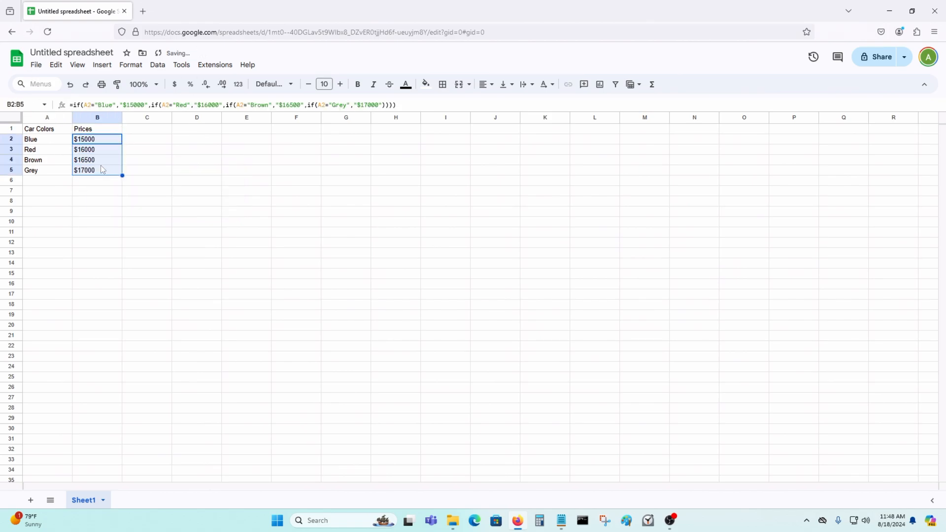
{"action": "left_click", "coordinate": [57, 203]}
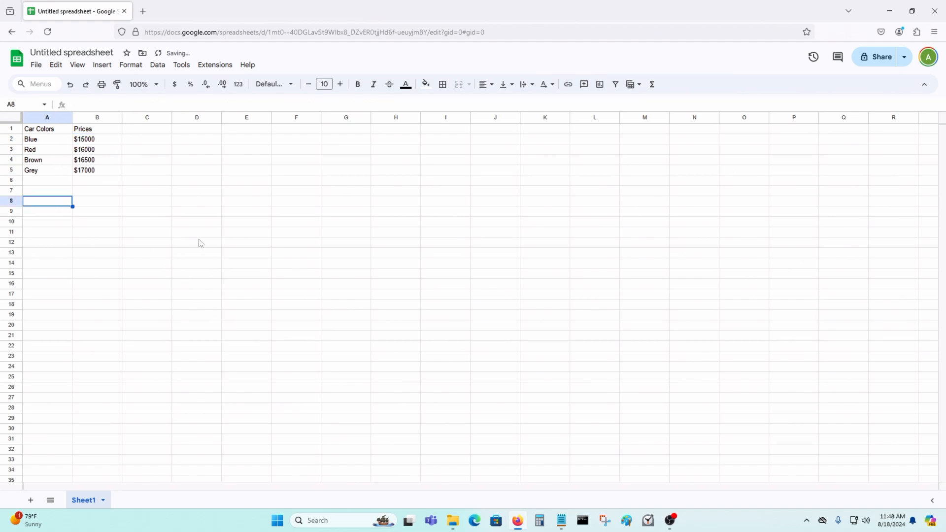
{"action": "left_click", "coordinate": [98, 172]}
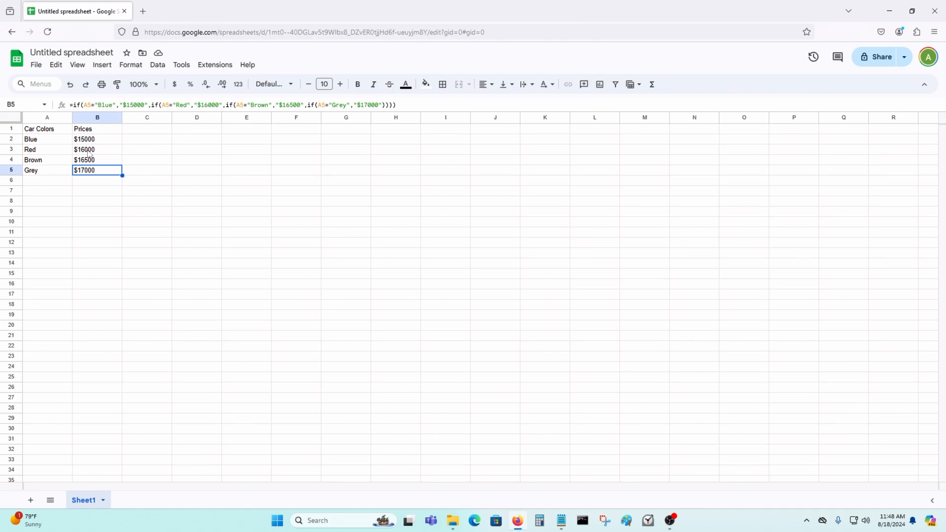
{"action": "left_click", "coordinate": [167, 225]}
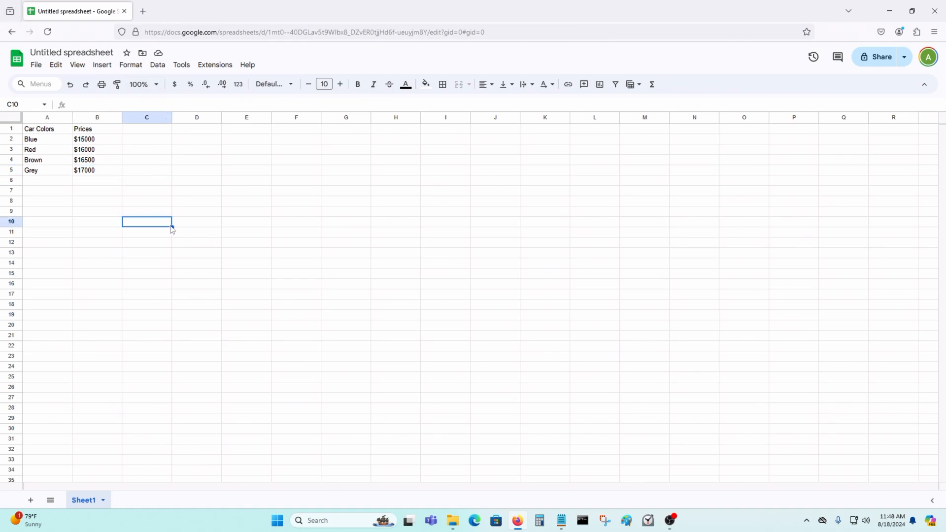
Enter the headers "Name" at the head of column C and "Score" at the head of column D
{"action": "left_click", "coordinate": [156, 120]}
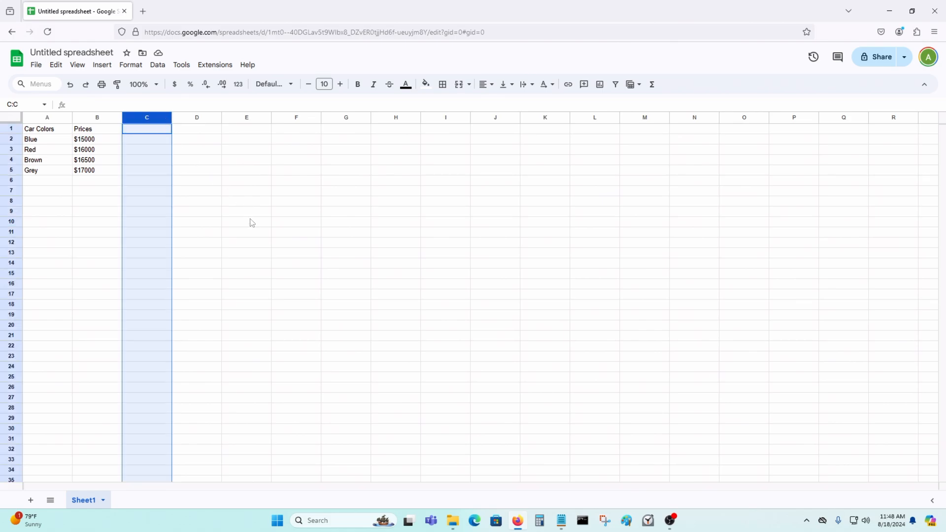
{"action": "type", "text": "Name"}
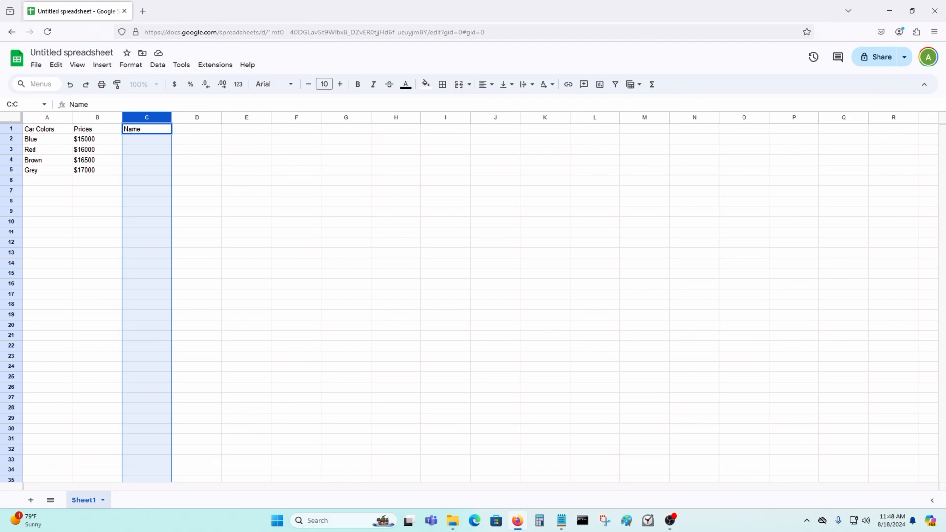
{"action": "key", "text": "Return"}
{"action": "left_click", "coordinate": [218, 254]}
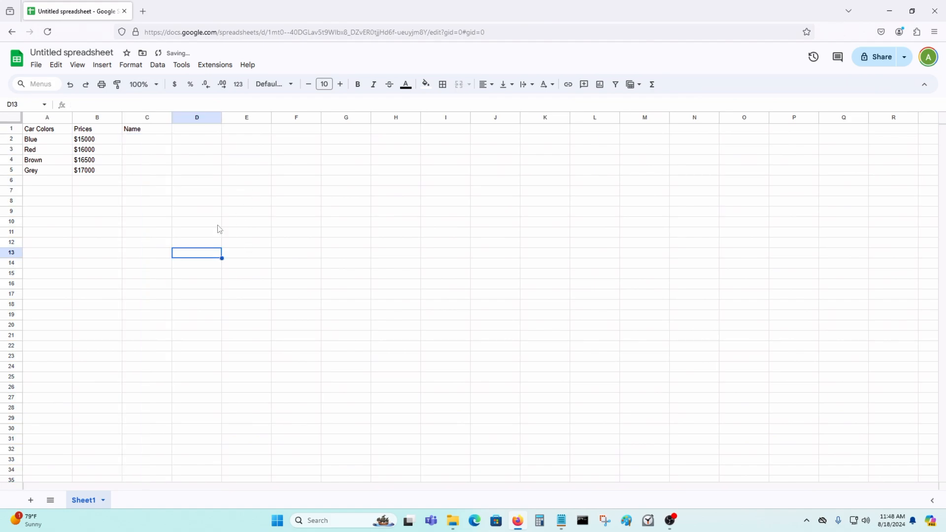
{"action": "left_click", "coordinate": [202, 119]}
{"action": "type", "text": "Score"}
{"action": "key", "text": "Return"}
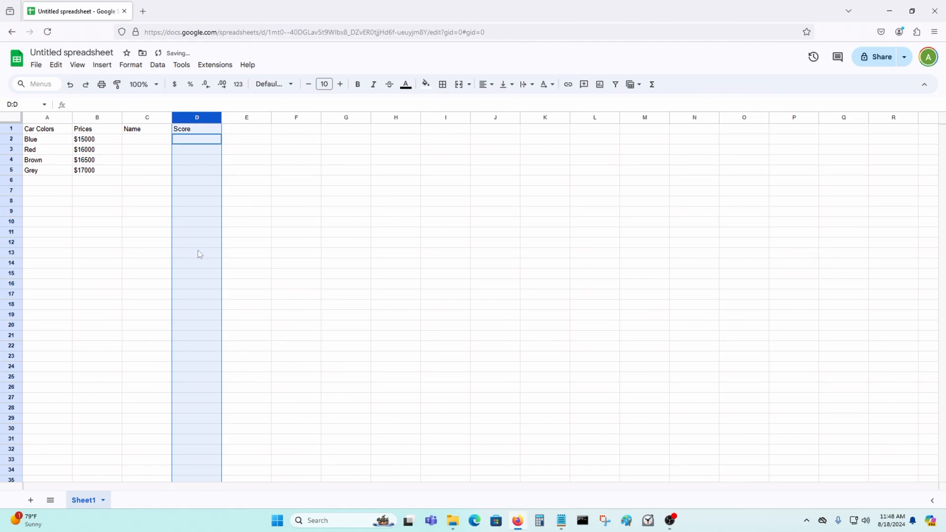
Enter the header "Grades" at the head of column E
{"action": "left_click", "coordinate": [260, 187]}
{"action": "left_click", "coordinate": [252, 117]}
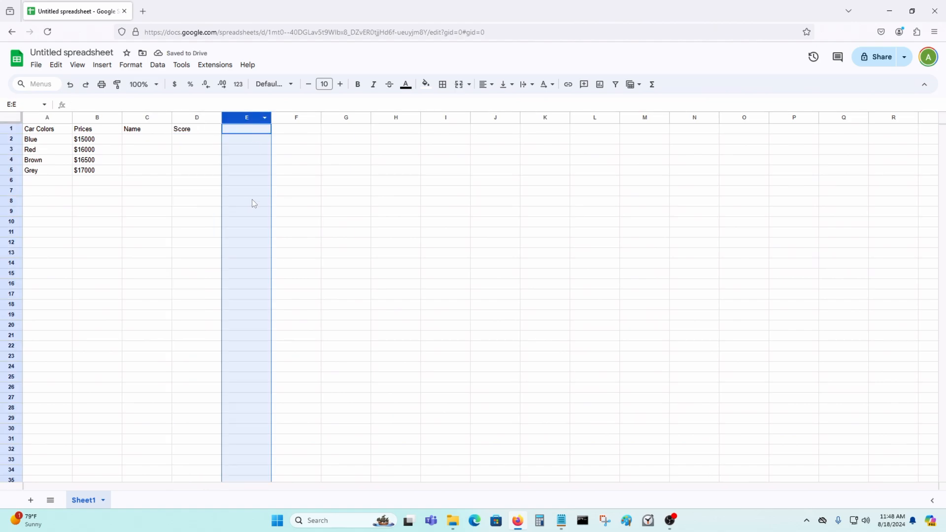
{"action": "type", "text": "T"}
{"action": "key", "text": "BackSpace"}
{"action": "type", "text": "Grades"}
{"action": "key", "text": "Return"}
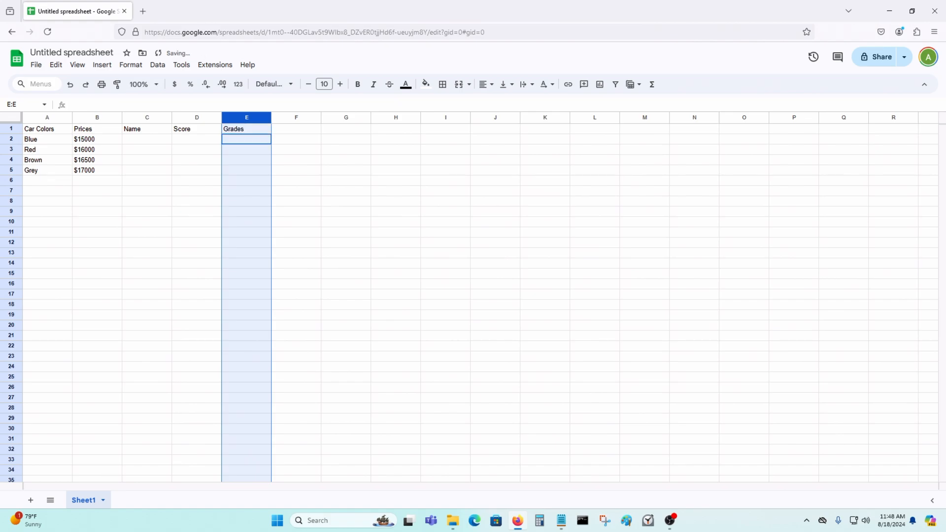
Enter a person's first name in cell C2 as the first entry under the Name header
{"action": "left_click", "coordinate": [198, 220]}
{"action": "left_click", "coordinate": [166, 142]}
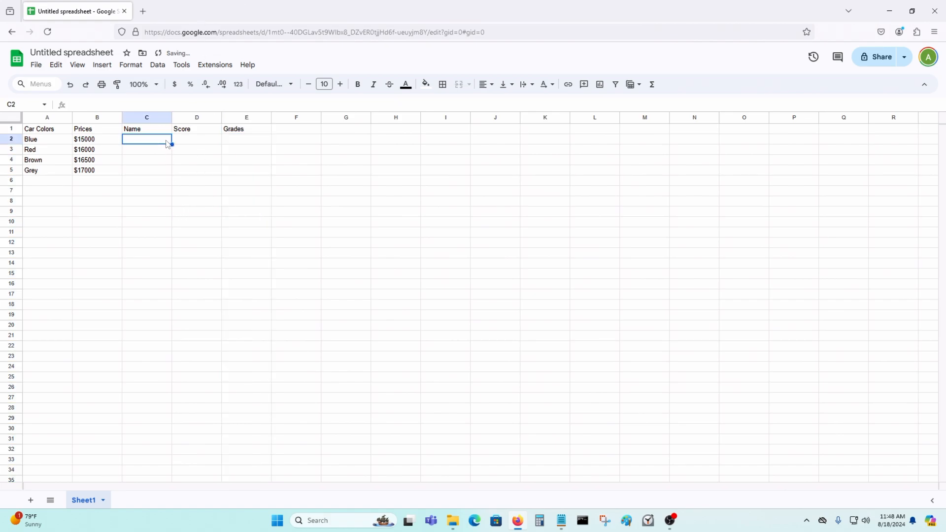
{"action": "type", "text": "Sally"}
{"action": "key", "text": "Return"}
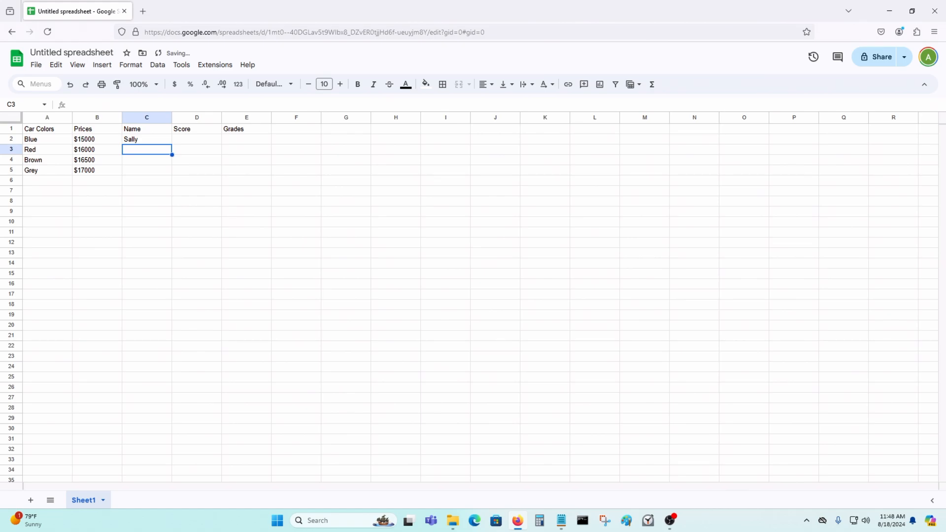
Enter three more people's first names in cells C3, C4 and C5 under the Name header
{"action": "type", "text": "John"}
{"action": "key", "text": "Return"}
{"action": "type", "text": "Tom"}
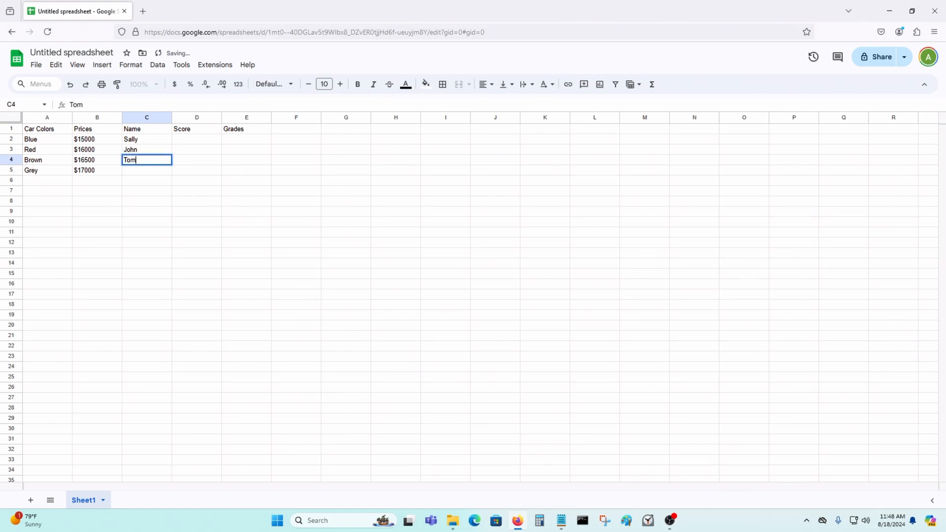
{"action": "key", "text": "Return"}
{"action": "type", "text": "Sally"}
{"action": "key", "text": "BackSpace"}
{"action": "key", "text": "BackSpace"}
{"action": "key", "text": "BackSpace"}
{"action": "key", "text": "BackSpace"}
{"action": "key", "text": "BackSpace"}
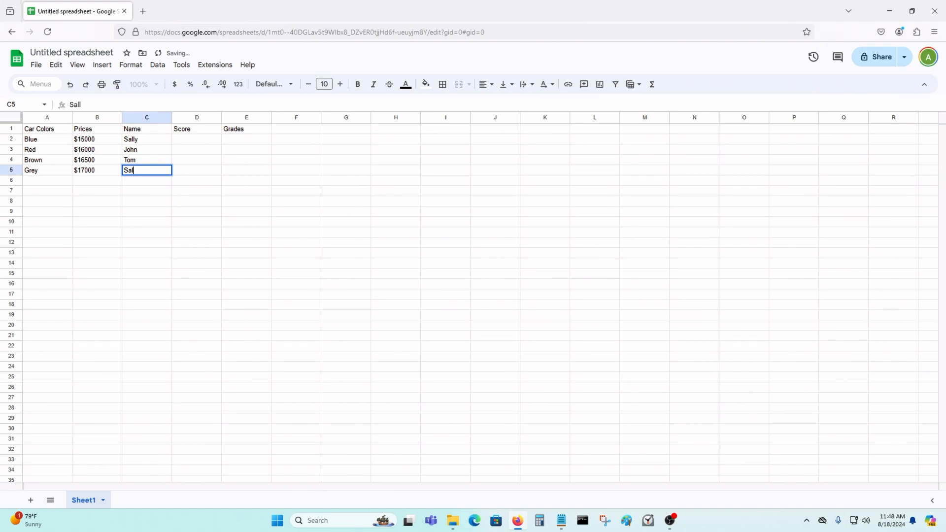
{"action": "type", "text": "Mary"}
{"action": "key", "text": "Return"}
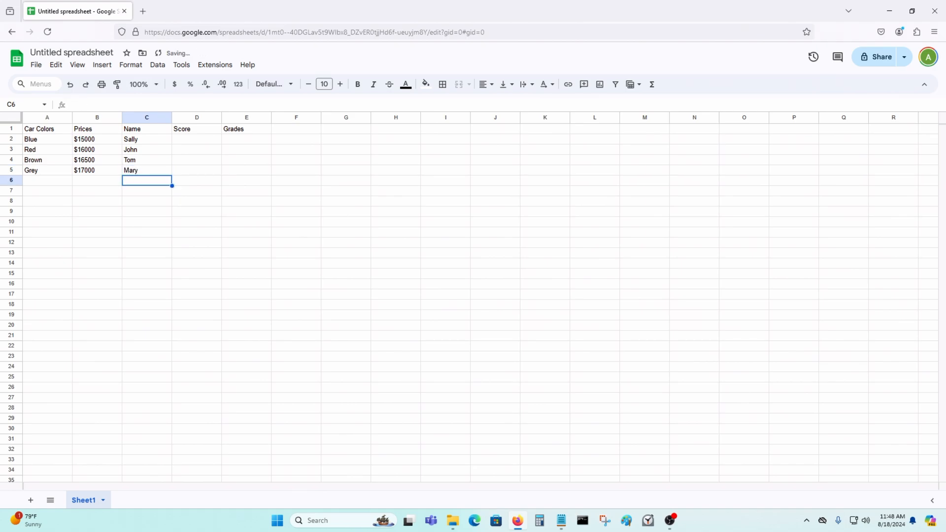
Enter two more people's first names in cells C6 and C7 of the Name column
{"action": "type", "text": "John"}
{"action": "key", "text": "BackSpace"}
{"action": "key", "text": "BackSpace"}
{"action": "key", "text": "BackSpace"}
{"action": "key", "text": "BackSpace"}
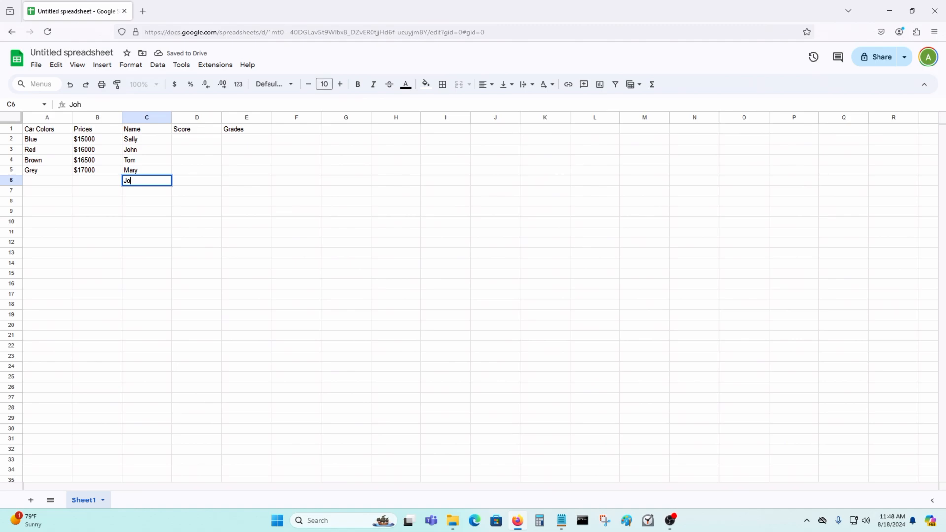
{"action": "type", "text": "Timmy"}
{"action": "key", "text": "Return"}
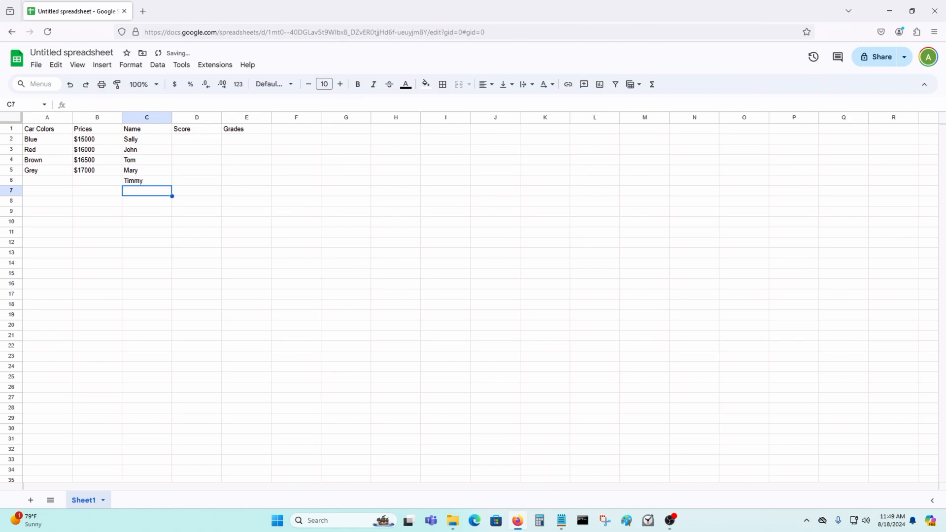
{"action": "type", "text": "Boo"}
{"action": "type", "text": "by"}
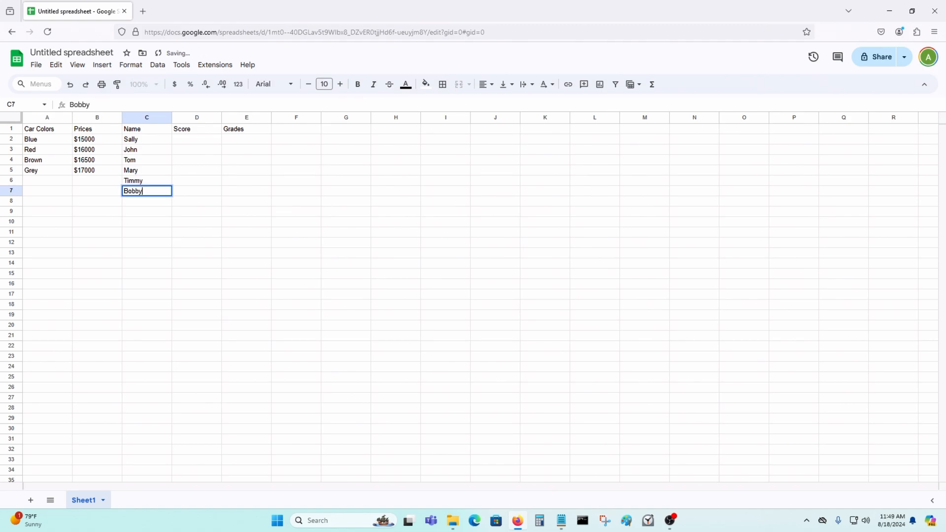
{"action": "key", "text": "Return"}
Enter the scores 94, 92 and 90 in cells D2 through D4 under the Score header
{"action": "key", "text": "Up"}
{"action": "key", "text": "Up"}
{"action": "key", "text": "Up"}
{"action": "key", "text": "Up"}
{"action": "key", "text": "Up"}
{"action": "key", "text": "Up"}
{"action": "key", "text": "Right"}
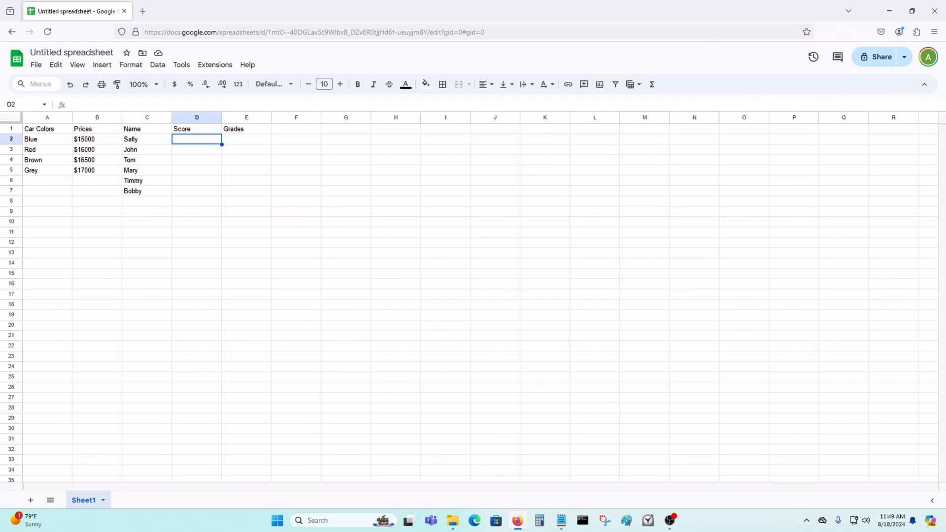
{"action": "type", "text": "94"}
{"action": "key", "text": "Return"}
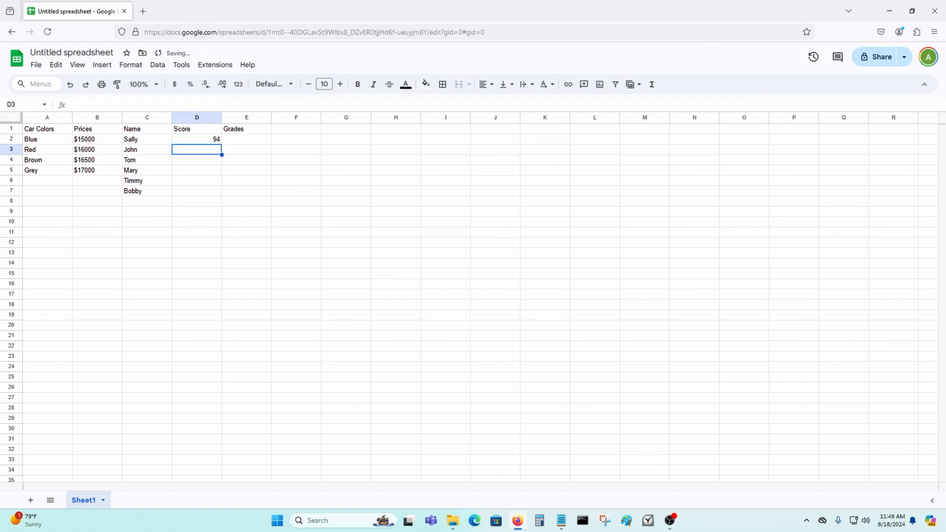
{"action": "type", "text": "92"}
{"action": "key", "text": "Return"}
{"action": "type", "text": "90"}
{"action": "key", "text": "Return"}
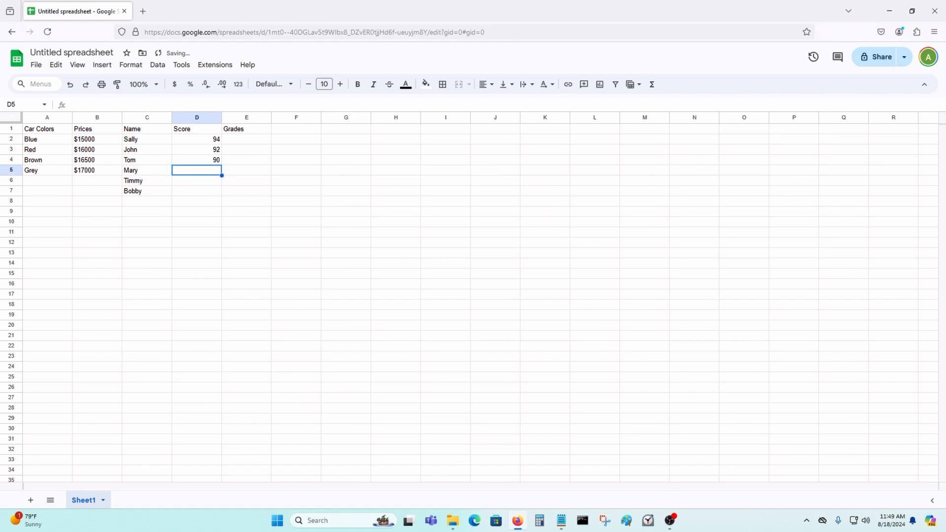
Enter the scores 82, 72 and 64 in cells D5 through D7
{"action": "type", "text": "82"}
{"action": "key", "text": "Return"}
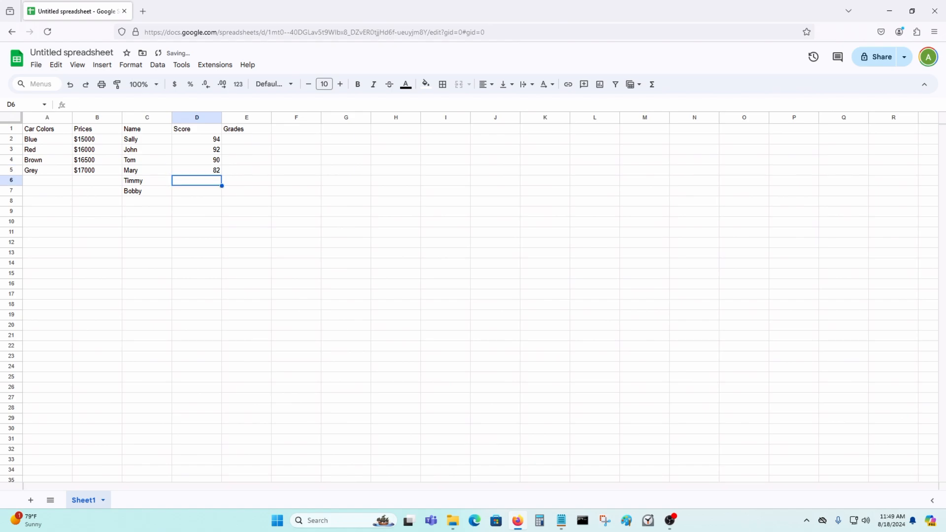
{"action": "type", "text": "72"}
{"action": "key", "text": "Return"}
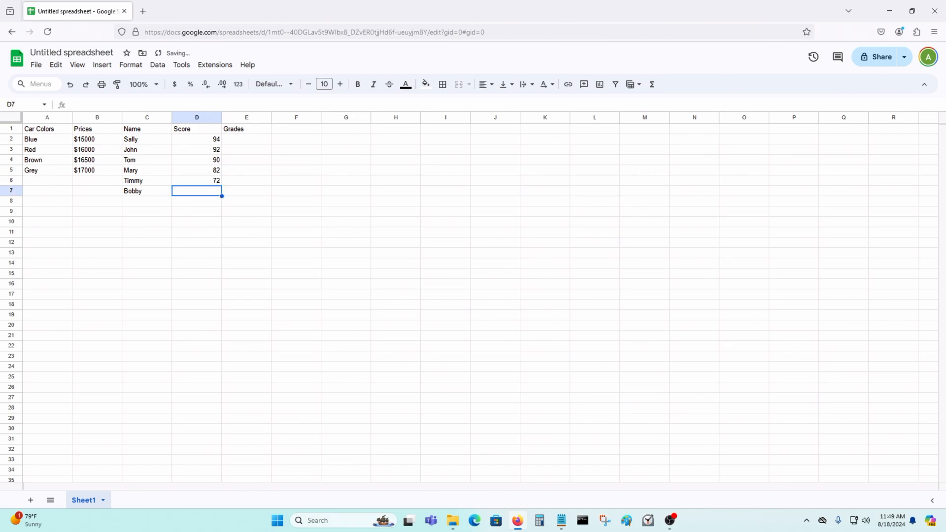
{"action": "type", "text": "64"}
{"action": "key", "text": "Return"}
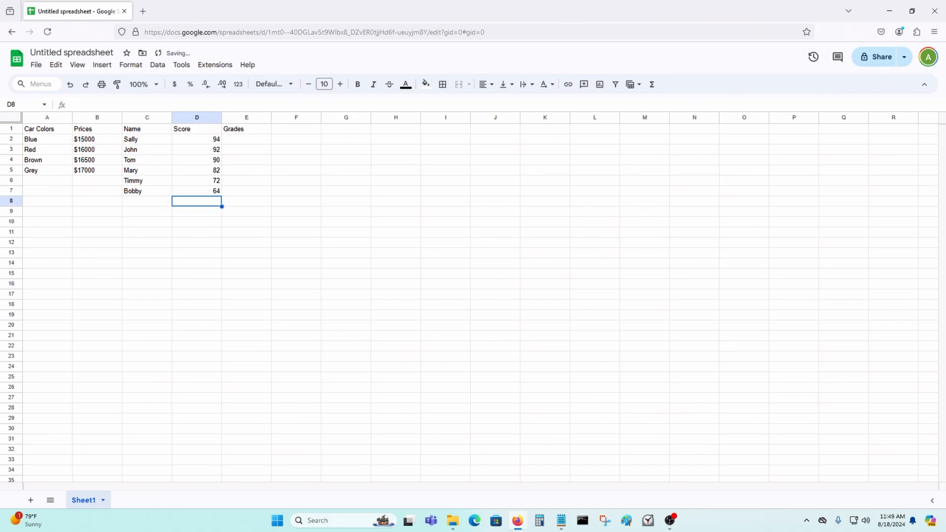
Add a seventh person's first name in C8 with a score of 45 in D8
{"action": "key", "text": "Left"}
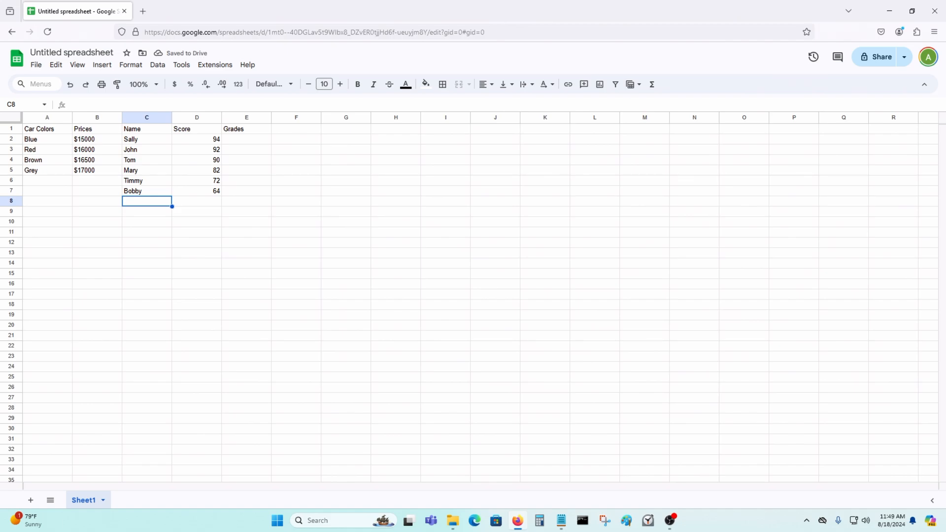
{"action": "type", "text": "Rober"}
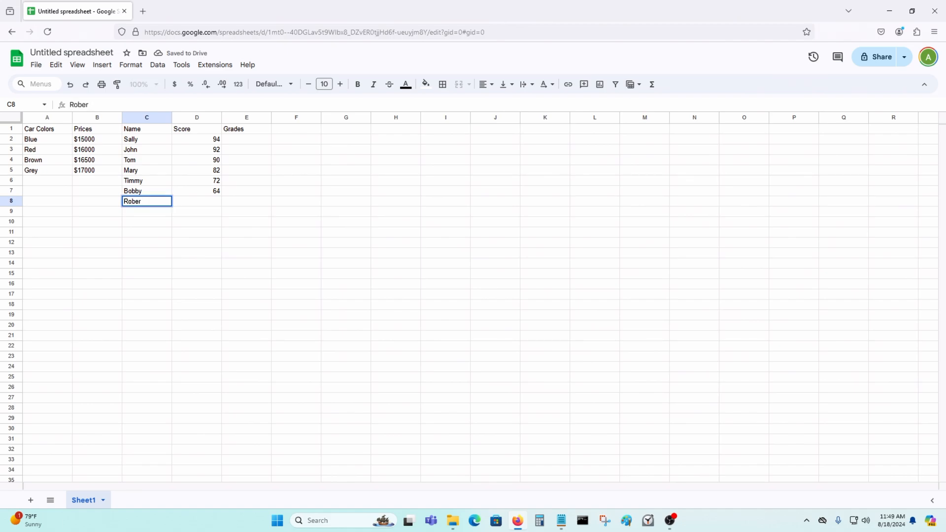
{"action": "key", "text": "BackSpace"}
{"action": "key", "text": "BackSpace"}
{"action": "key", "text": "Tab"}
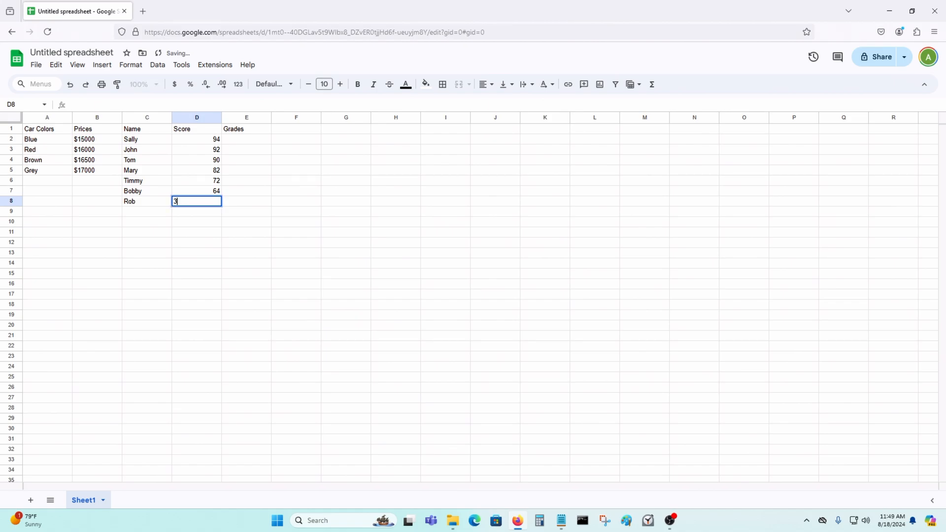
{"action": "type", "text": "45"}
{"action": "key", "text": "Return"}
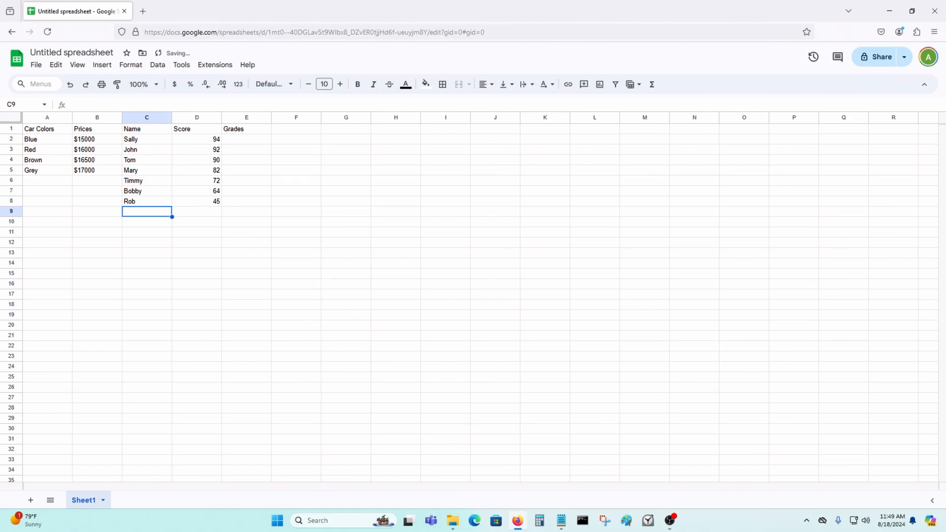
Select E2 for the first grade, switch to Notepad and start a new line with =if below the existing grading formula
{"action": "key", "text": "Up"}
{"action": "key", "text": "Up"}
{"action": "key", "text": "Up"}
{"action": "key", "text": "Up"}
{"action": "key", "text": "Up"}
{"action": "key", "text": "Up"}
{"action": "key", "text": "Up"}
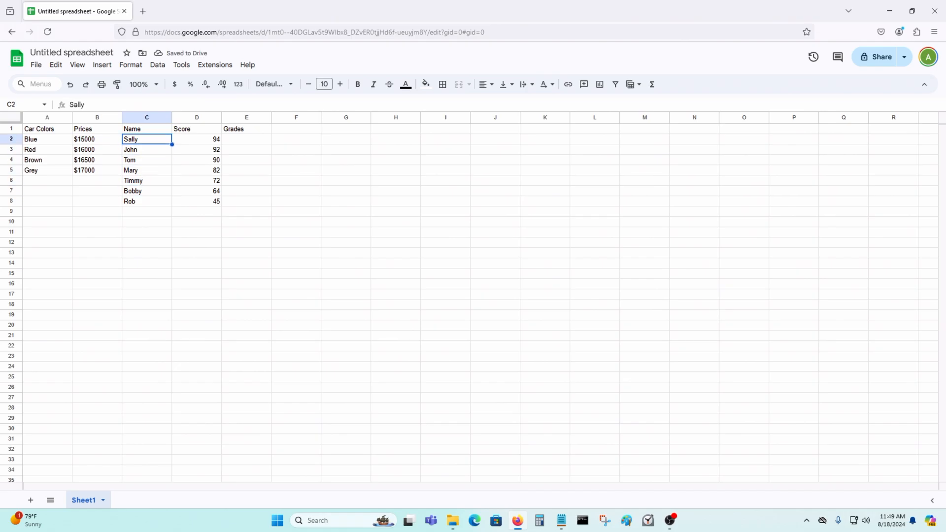
{"action": "key", "text": "Right"}
{"action": "key", "text": "Right"}
{"action": "key", "text": "Right"}
{"action": "key", "text": "Left"}
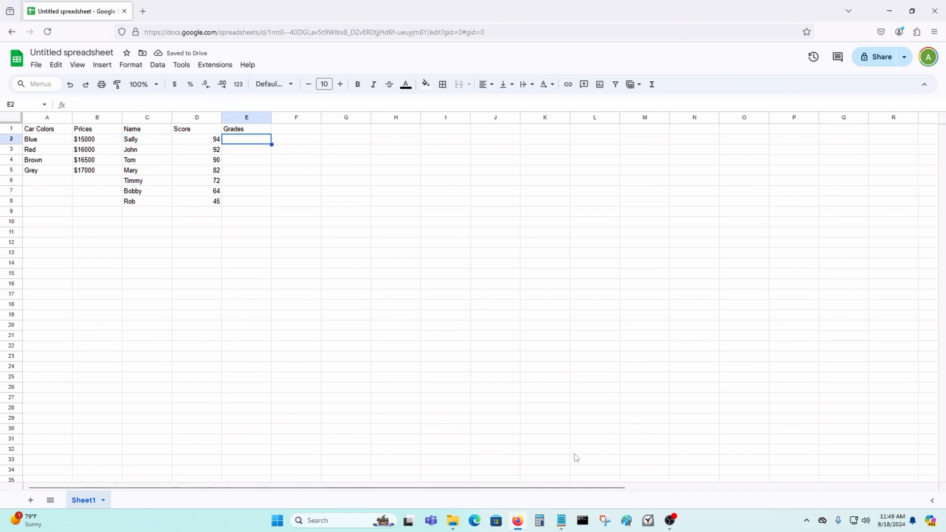
{"action": "left_click", "coordinate": [562, 520]}
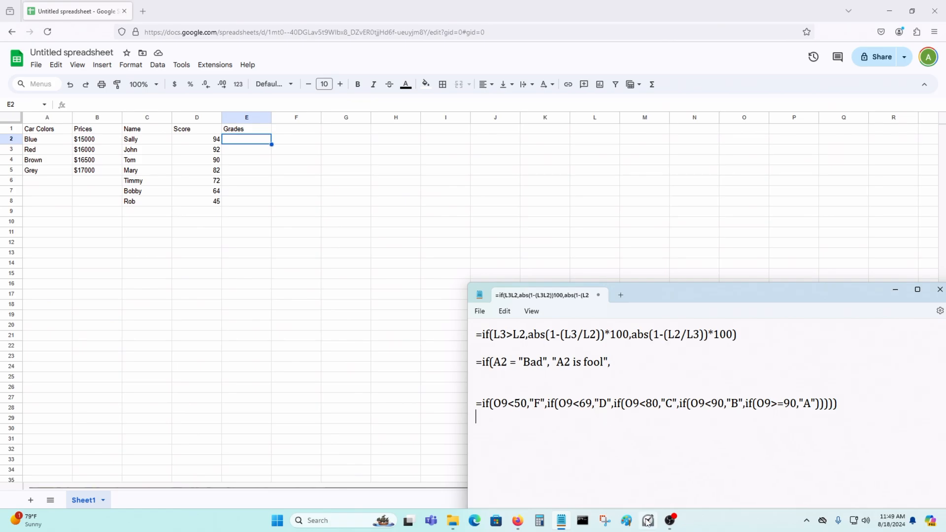
{"action": "key", "text": "Return"}
{"action": "type", "text": "=if"}
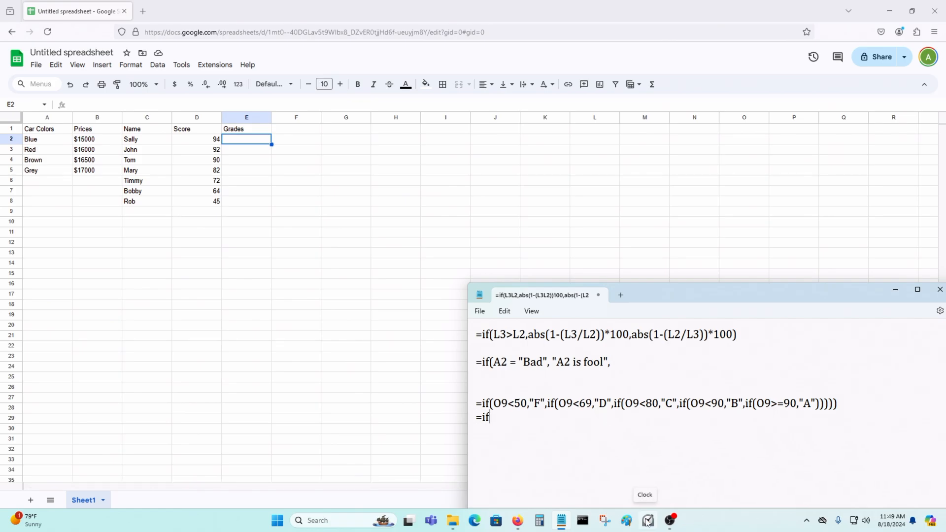
Continue the Notepad formula with (D2<=59,"F",if(D2<= so scores up to 59 return F and a nested IF begins
{"action": "type", "text": "(D2"}
{"action": "type", "text": "<"}
{"action": "type", "text": "50"}
{"action": "type", "text": ","}
{"action": "key", "text": "BackSpace"}
{"action": "key", "text": "BackSpace"}
{"action": "type", "text": "5"}
{"action": "key", "text": "BackSpace"}
{"action": "type", "text": "59"}
{"action": "key", "text": "BackSpace"}
{"action": "key", "text": "BackSpace"}
{"action": "key", "text": "BackSpace"}
{"action": "type", "text": "<=59,\"F\",if(D2<="}
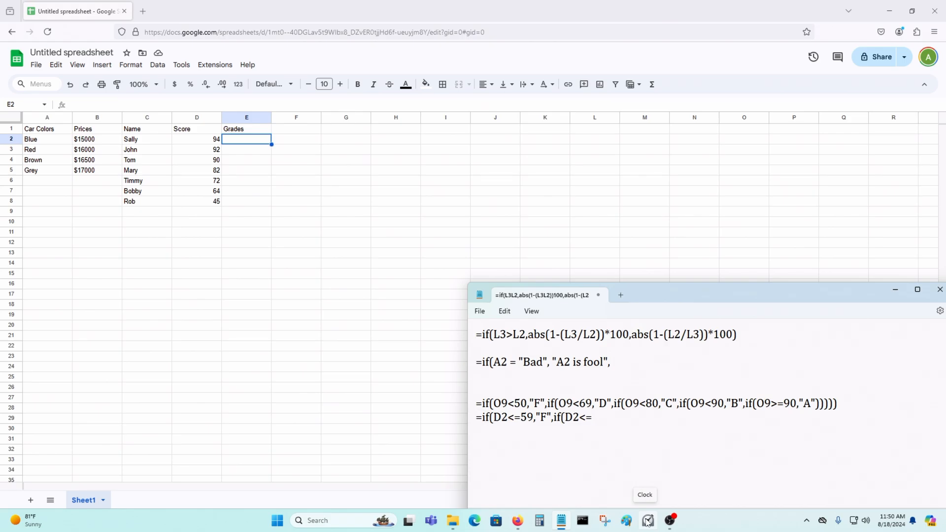
Complete the nested conditions for D2: <=69 gives "D", <=79 gives "C", <=89 gives "B" and >=90 gives "A"
{"action": "type", "text": "69,\"D\",if(D2<=79,\"CD"}
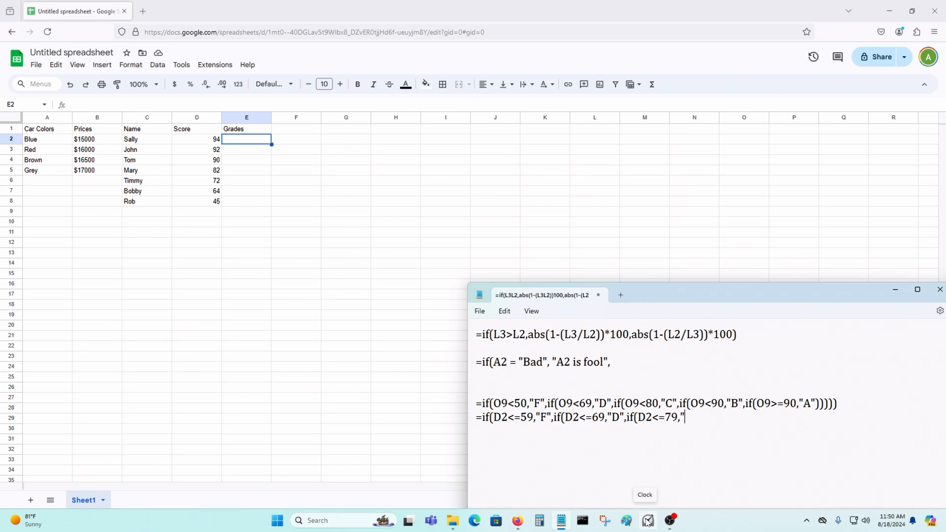
{"action": "key", "text": "BackSpace"}
{"action": "type", "text": "\",if(D2<=89,\"B\""}
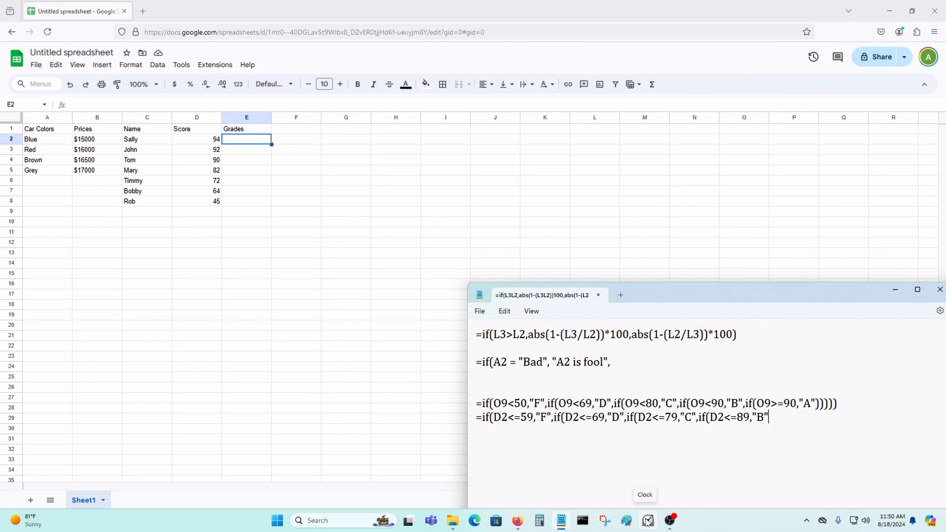
{"action": "type", "text": ",if(D2>=90,\"A\""}
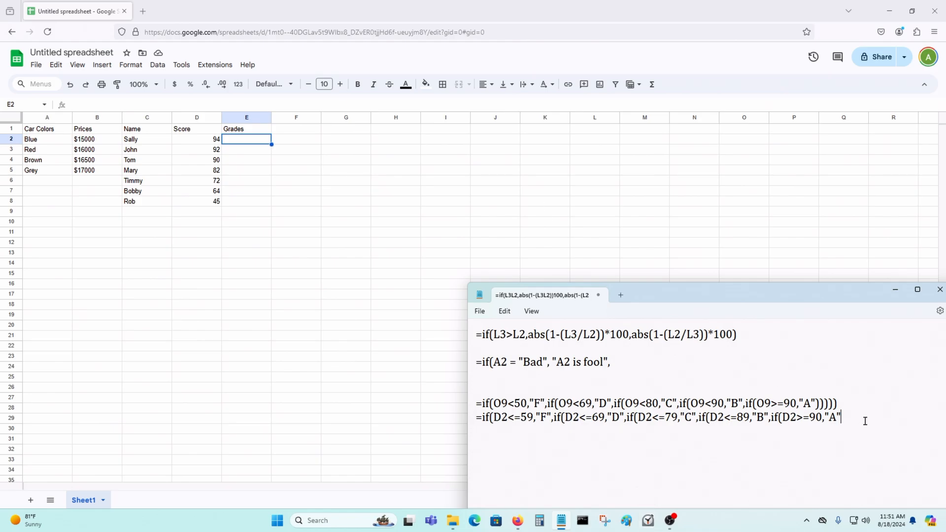
Copy the new nested IF formula from Notepad and paste it into cell E2 of the spreadsheet
{"action": "left_click_drag", "start_coordinate": [866, 421], "coordinate": [457, 422]}
{"action": "key", "text": "ctrl+c"}
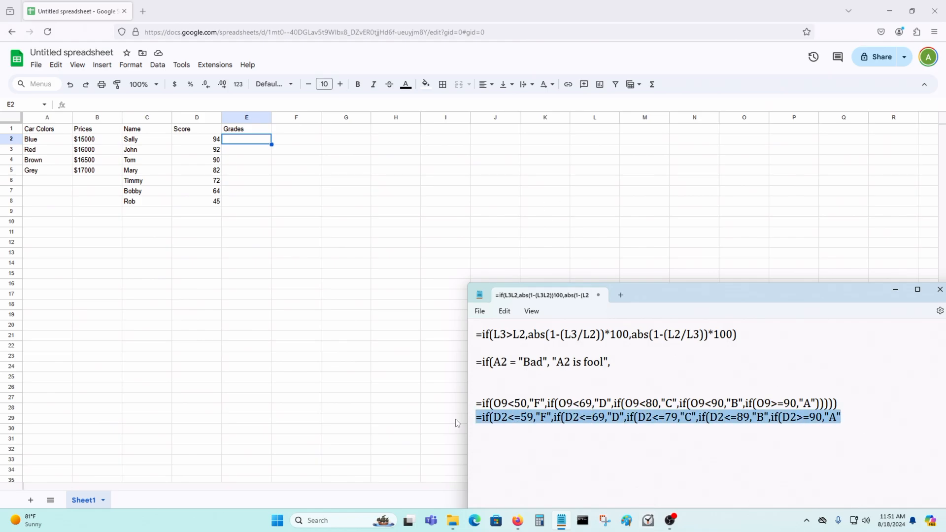
{"action": "left_click", "coordinate": [239, 144]}
{"action": "left_click", "coordinate": [75, 104]}
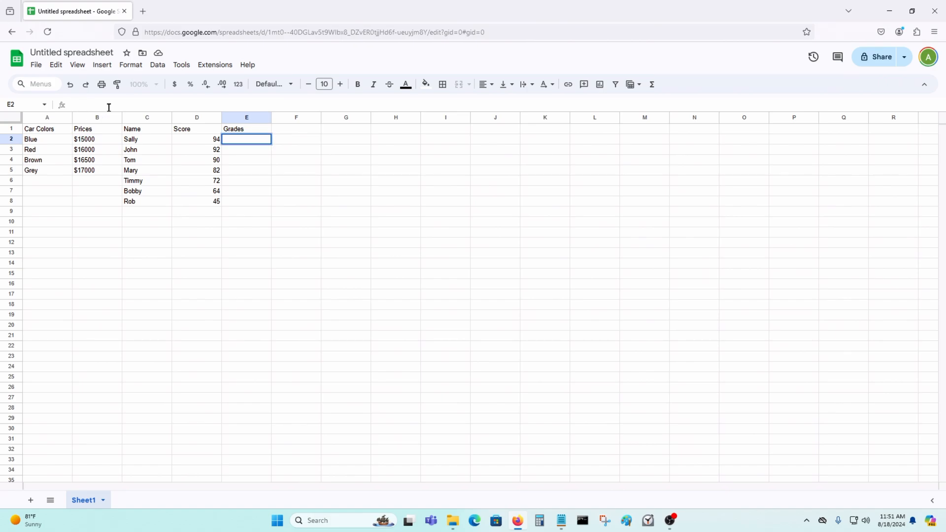
{"action": "key", "text": "ctrl+v"}
{"action": "key", "text": "Return"}
{"action": "left_click", "coordinate": [313, 344]}
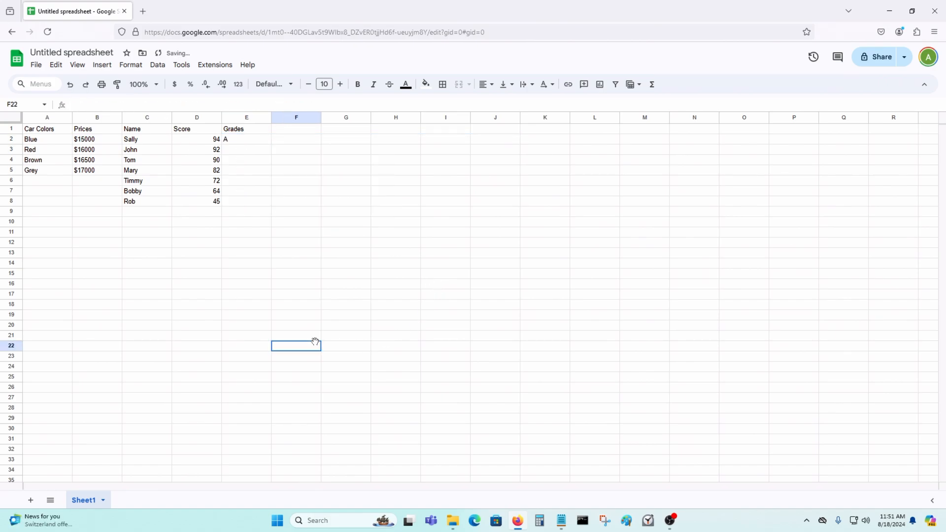
Fill the E2 grade formula down through E8 so every score gets a letter grade
{"action": "left_click", "coordinate": [265, 144]}
{"action": "left_click_drag", "start_coordinate": [271, 145], "coordinate": [268, 203]}
{"action": "left_click", "coordinate": [253, 159]}
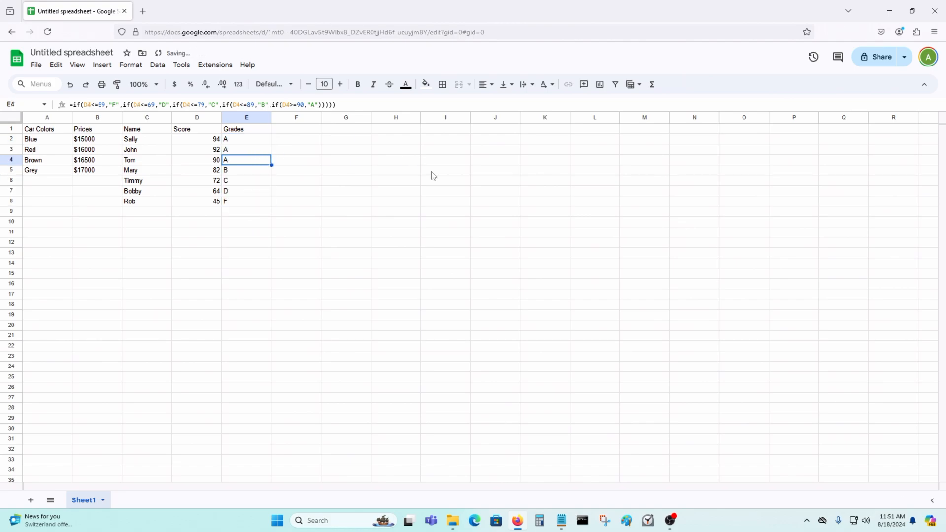
Go through the scores in D2 to D8 one by one and compare each with its letter grade
{"action": "key", "text": "Up"}
{"action": "key", "text": "Up"}
{"action": "key", "text": "Left"}
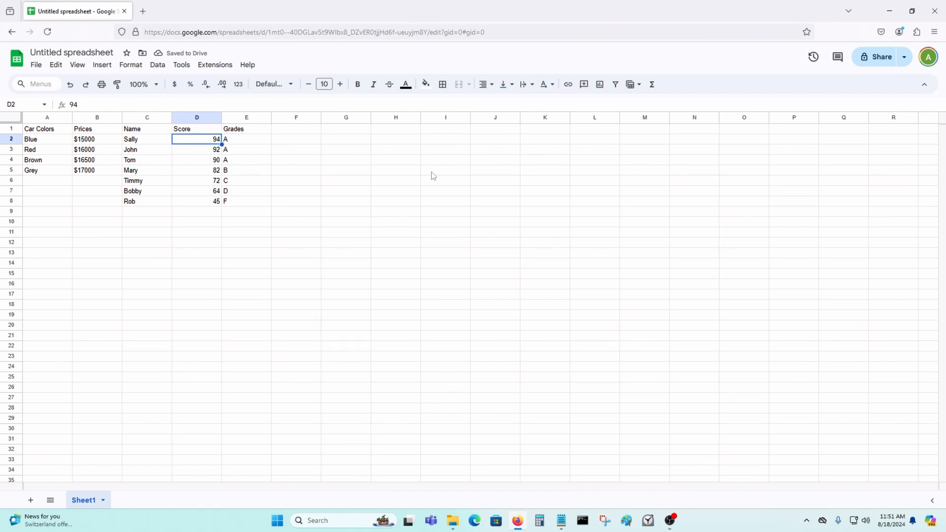
{"action": "key", "text": "Down"}
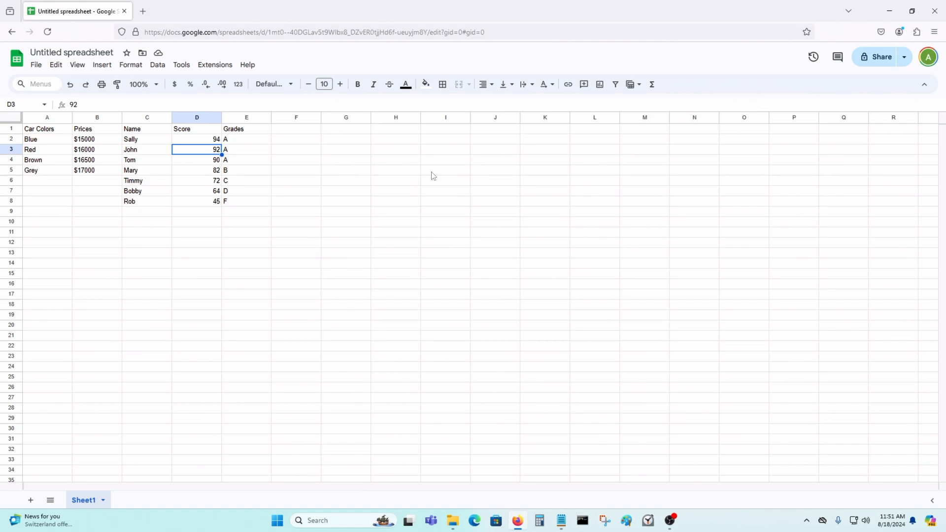
{"action": "key", "text": "Down"}
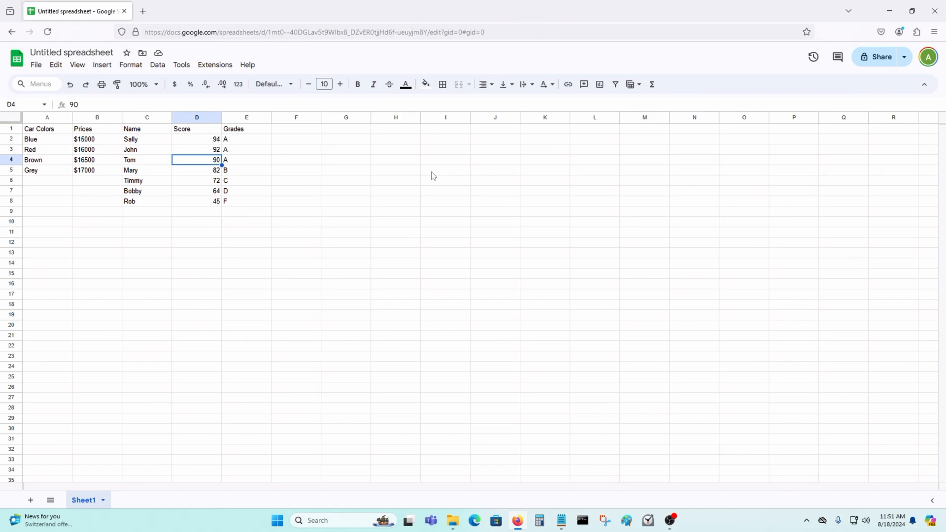
{"action": "key", "text": "Down"}
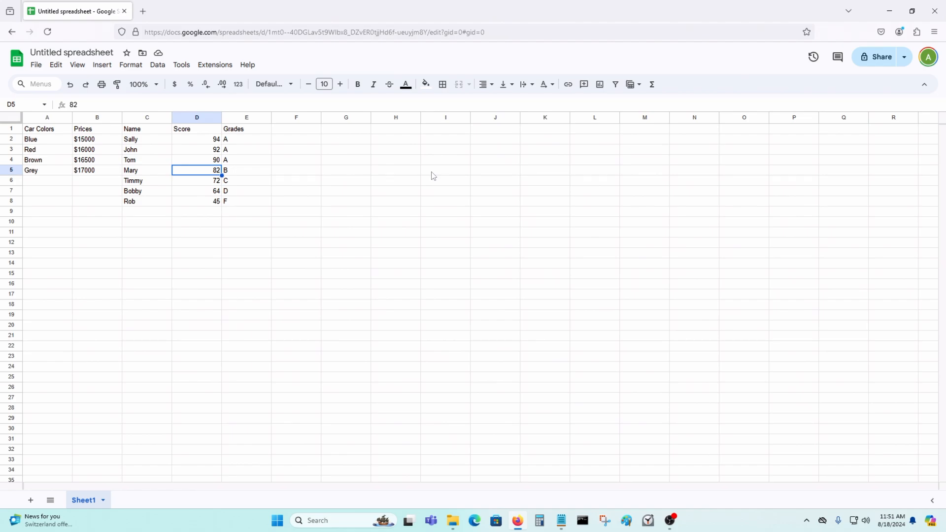
{"action": "key", "text": "Down"}
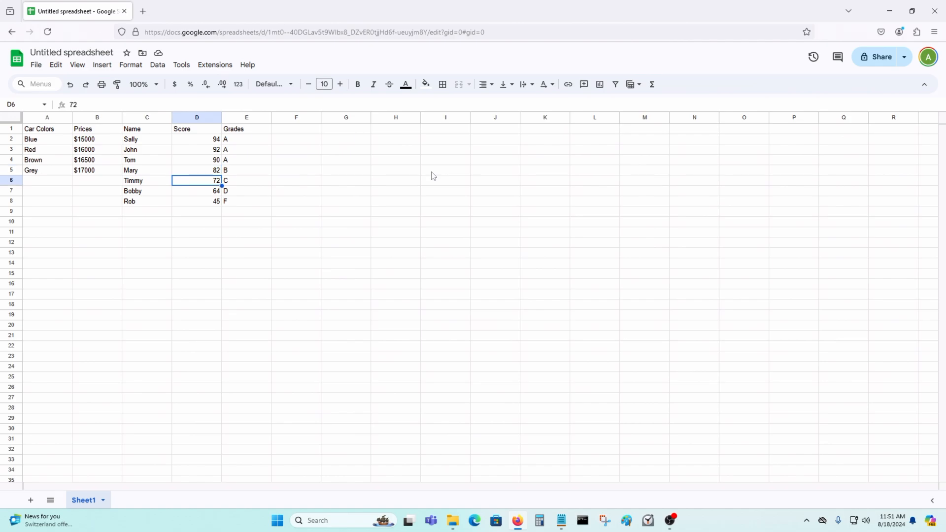
{"action": "key", "text": "Down"}
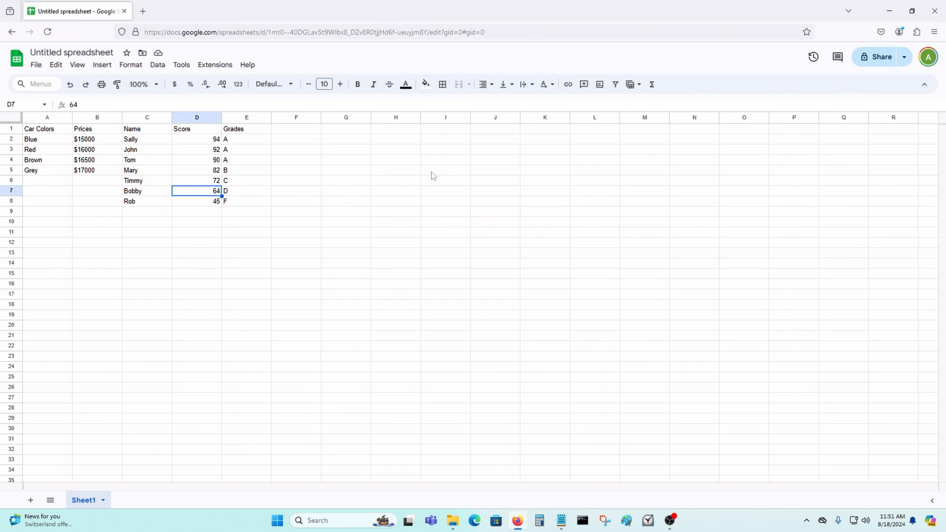
{"action": "key", "text": "Down"}
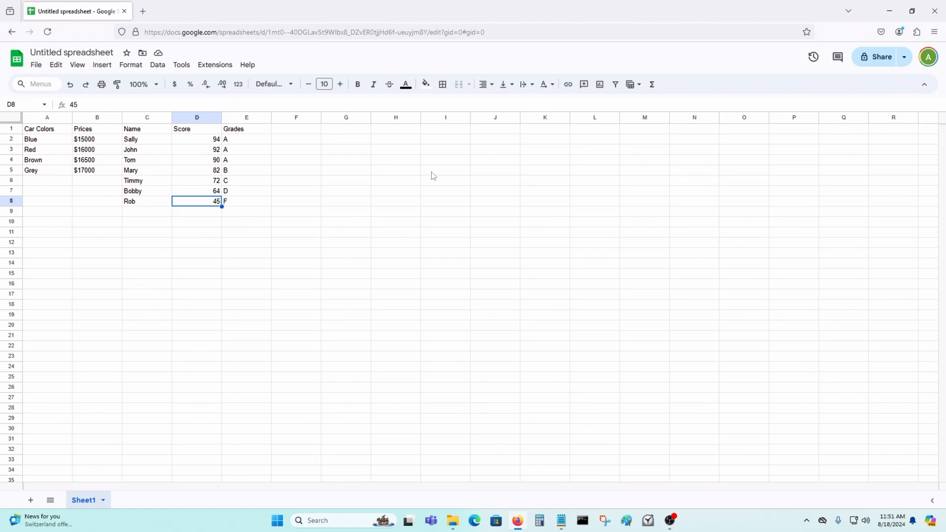
{"action": "left_click", "coordinate": [561, 521]}
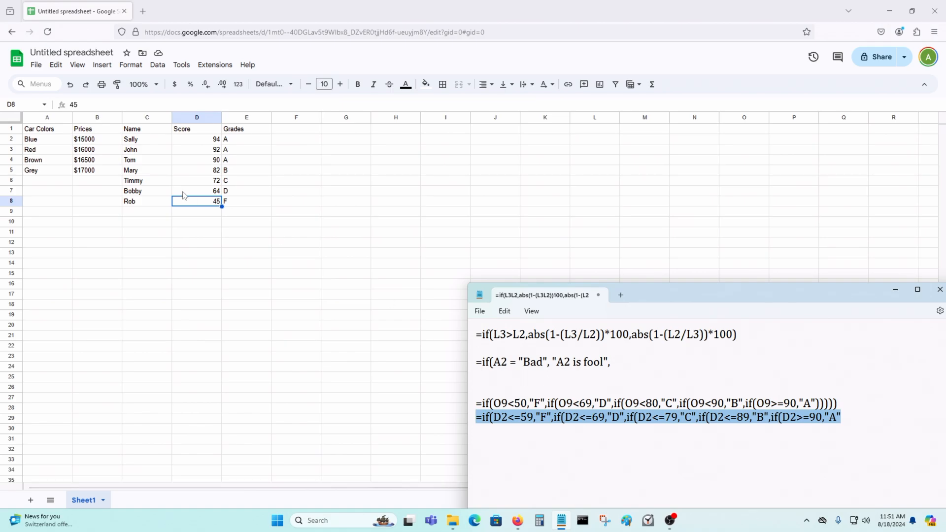
{"action": "left_click", "coordinate": [212, 221]}
{"action": "left_click", "coordinate": [216, 202]}
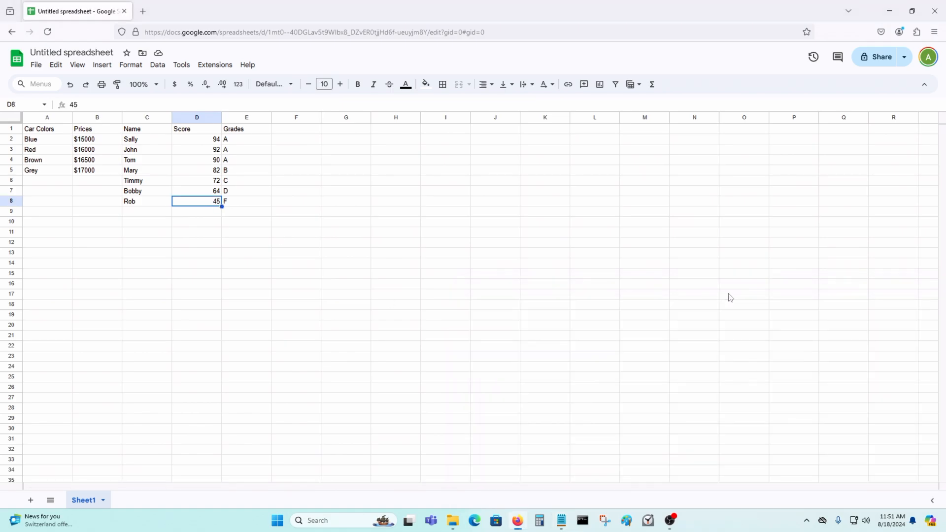
{"action": "key", "text": "Up"}
{"action": "key", "text": "Up"}
{"action": "key", "text": "Up"}
{"action": "key", "text": "Up"}
{"action": "key", "text": "Up"}
{"action": "key", "text": "Up"}
{"action": "key", "text": "Up"}
{"action": "key", "text": "Right"}
{"action": "key", "text": "Right"}
{"action": "key", "text": "Right"}
{"action": "key", "text": "Right"}
{"action": "key", "text": "Right"}
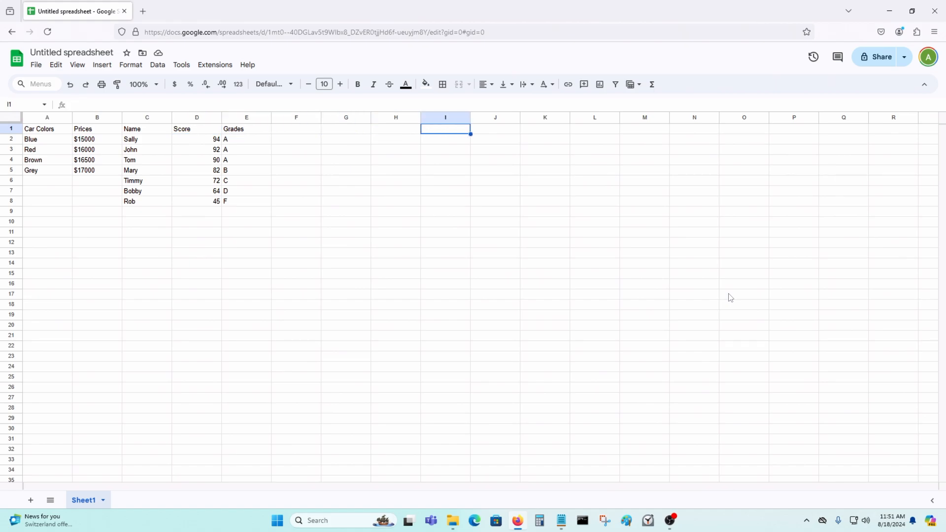
{"action": "key", "text": "Left"}
{"action": "key", "text": "Left"}
{"action": "key", "text": "Left"}
{"action": "key", "text": "Left"}
{"action": "key", "text": "Left"}
{"action": "key", "text": "Left"}
{"action": "key", "text": "Left"}
{"action": "key", "text": "Left"}
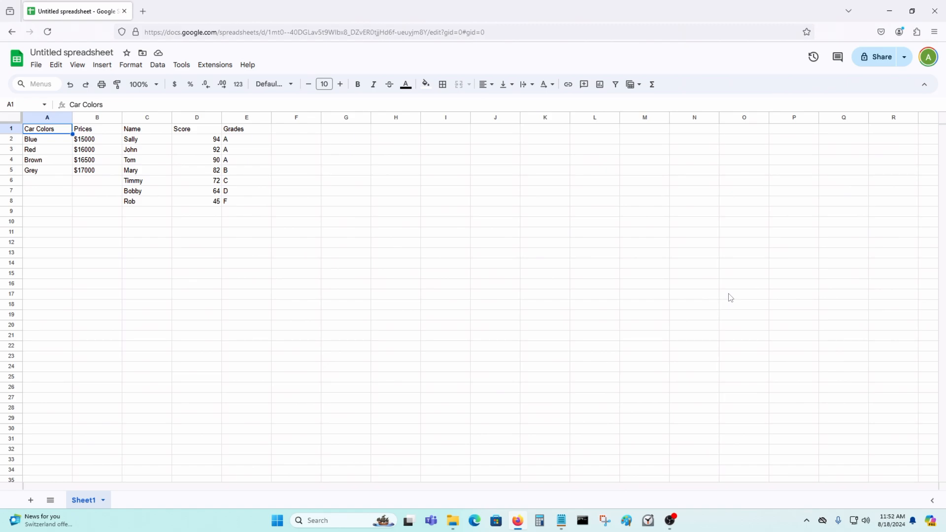
{"action": "key", "text": "Down"}
{"action": "key", "text": "Right"}
{"action": "key", "text": "Right"}
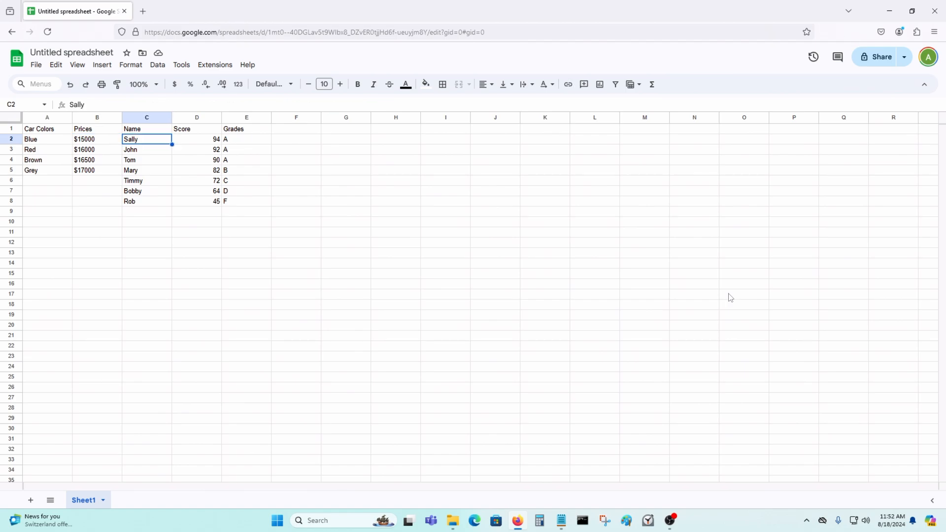
{"action": "key", "text": "Right"}
{"action": "key", "text": "Right"}
{"action": "key", "text": "Right"}
{"action": "key", "text": "Right"}
{"action": "key", "text": "Right"}
{"action": "key", "text": "Right"}
{"action": "key", "text": "Right"}
{"action": "key", "text": "Right"}
{"action": "key", "text": "Right"}
{"action": "key", "text": "Right"}
{"action": "key", "text": "Right"}
{"action": "key", "text": "Right"}
{"action": "key", "text": "Right"}
{"action": "key", "text": "Left"}
{"action": "key", "text": "Left"}
{"action": "key", "text": "Left"}
{"action": "key", "text": "Left"}
{"action": "key", "text": "Left"}
{"action": "key", "text": "Left"}
{"action": "key", "text": "Left"}
{"action": "key", "text": "Left"}
{"action": "key", "text": "Left"}
{"action": "key", "text": "Left"}
{"action": "key", "text": "Left"}
{"action": "key", "text": "Left"}
{"action": "key", "text": "Left"}
{"action": "key", "text": "Left"}
{"action": "key", "text": "Left"}
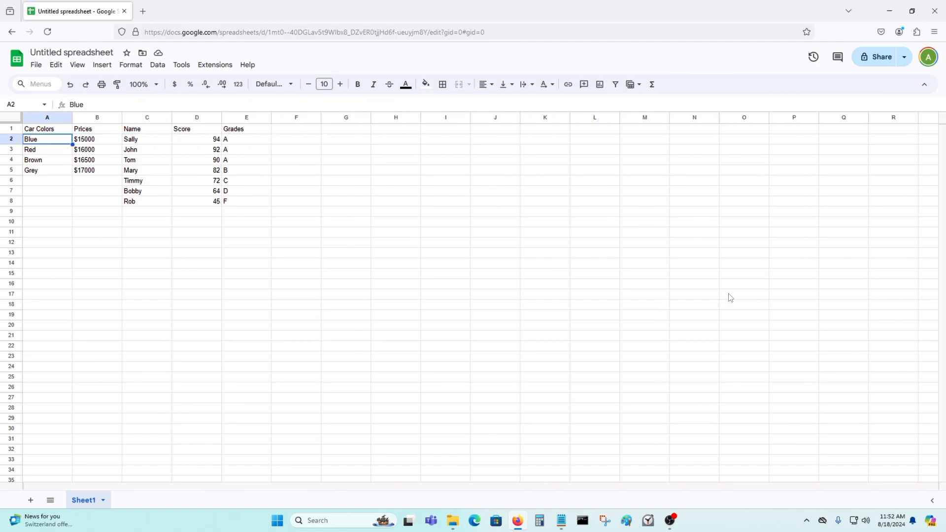
Inspect the nested IF formulas behind the grades in E2 and E8 and the draft formula in Notepad
{"action": "key", "text": "Right"}
{"action": "key", "text": "Right"}
{"action": "key", "text": "Right"}
{"action": "key", "text": "Right"}
{"action": "key", "text": "Right"}
{"action": "key", "text": "Left"}
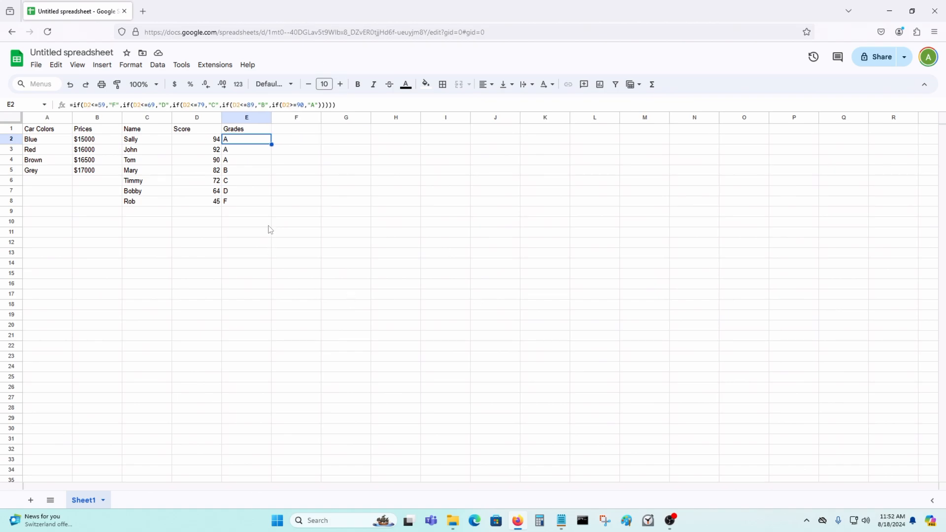
{"action": "left_click", "coordinate": [260, 202]}
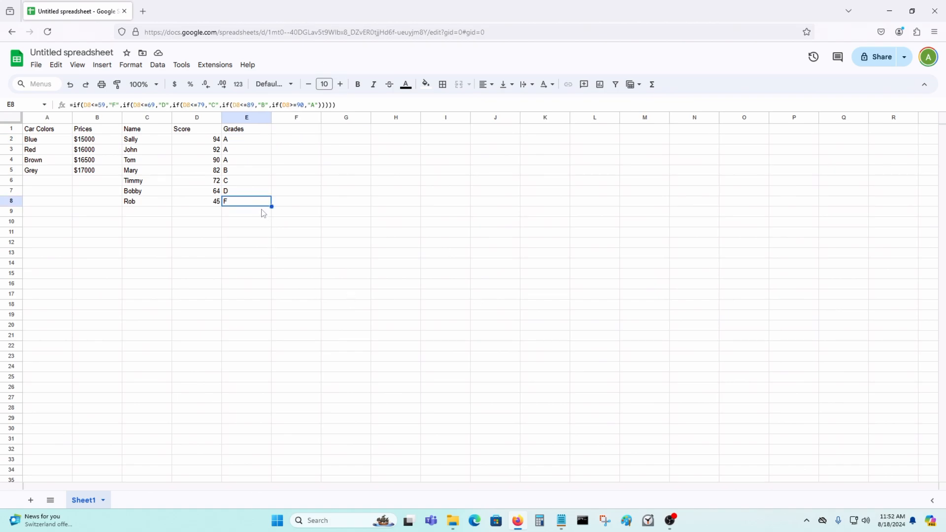
{"action": "left_click", "coordinate": [562, 520]}
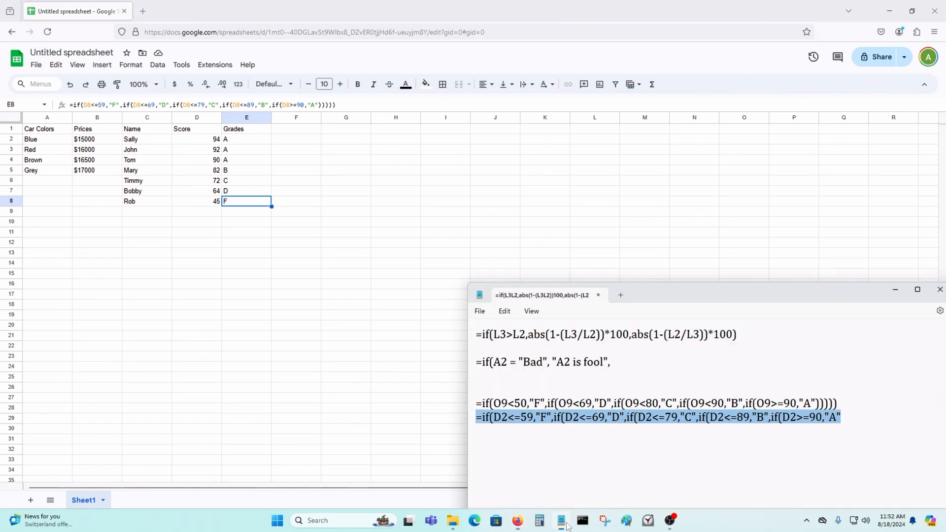
{"action": "left_click", "coordinate": [809, 335]}
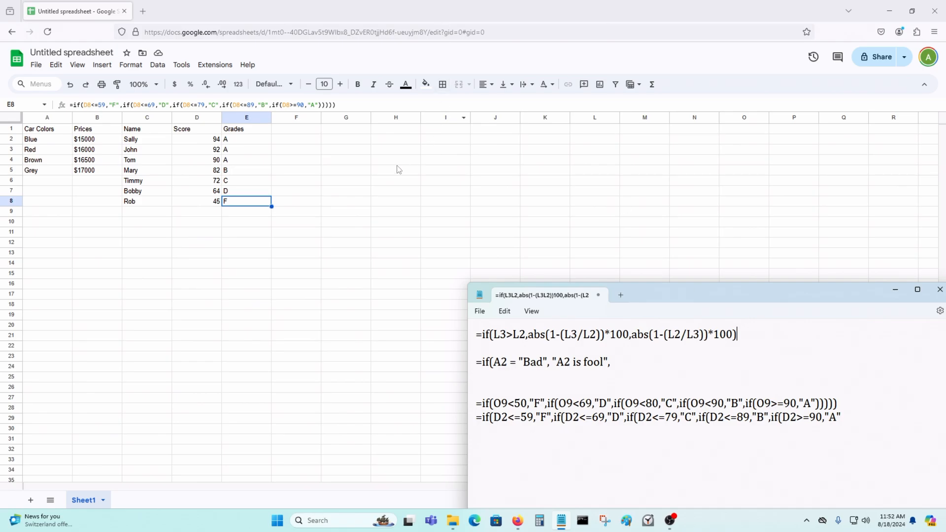
Add the column headers "Numbers" in F1 and "Results" in G1 of the spreadsheet
{"action": "left_click", "coordinate": [305, 142]}
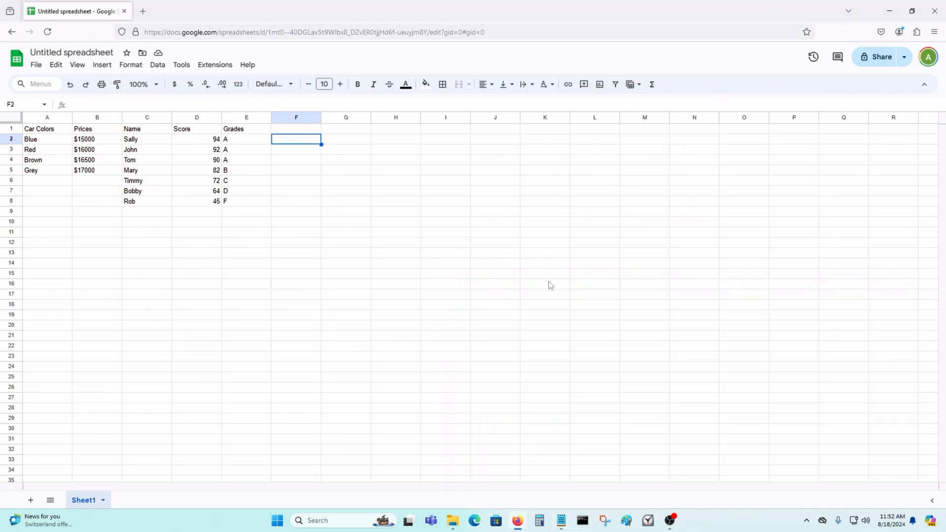
{"action": "left_click", "coordinate": [297, 119]}
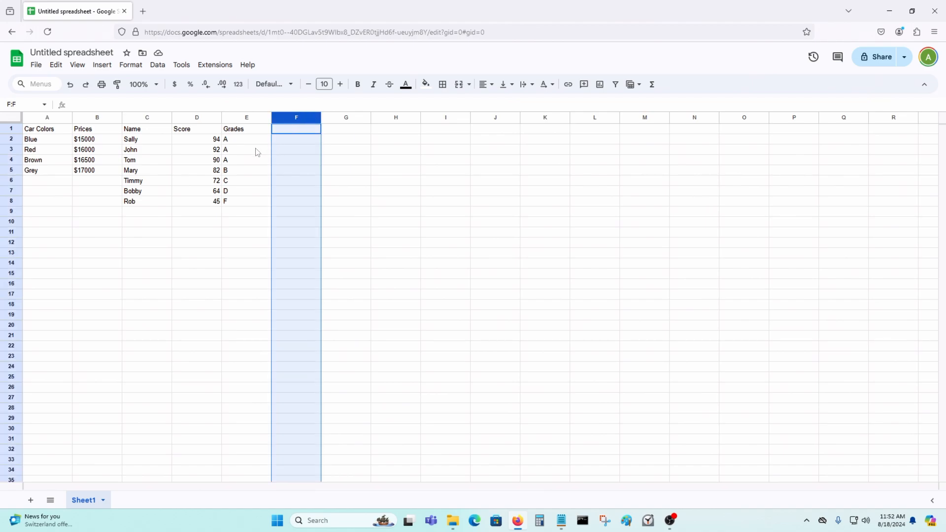
{"action": "type", "text": "Numbers"}
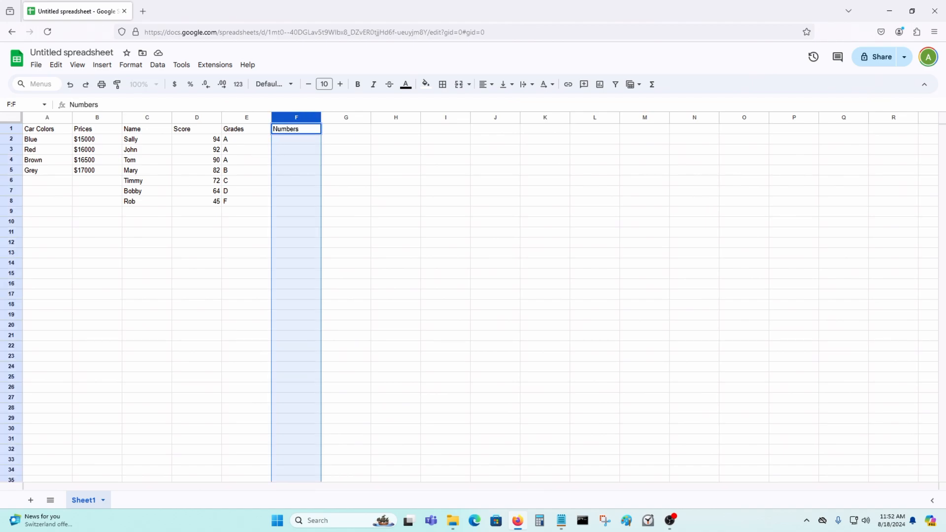
{"action": "key", "text": "Return"}
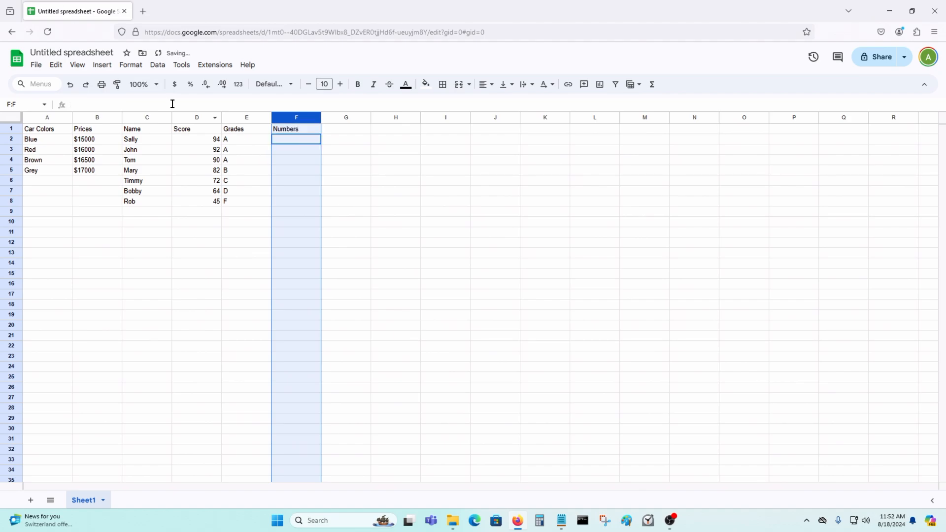
{"action": "left_click", "coordinate": [362, 243]}
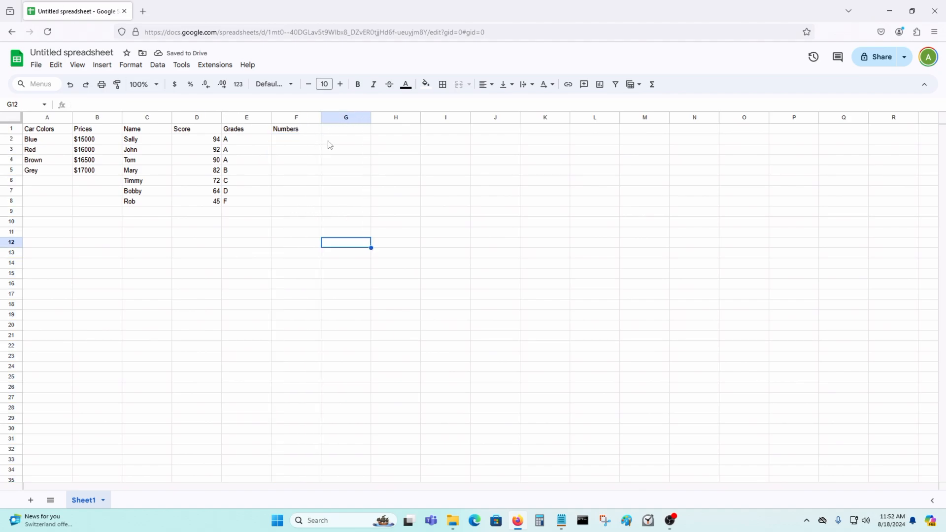
{"action": "left_click", "coordinate": [340, 121]}
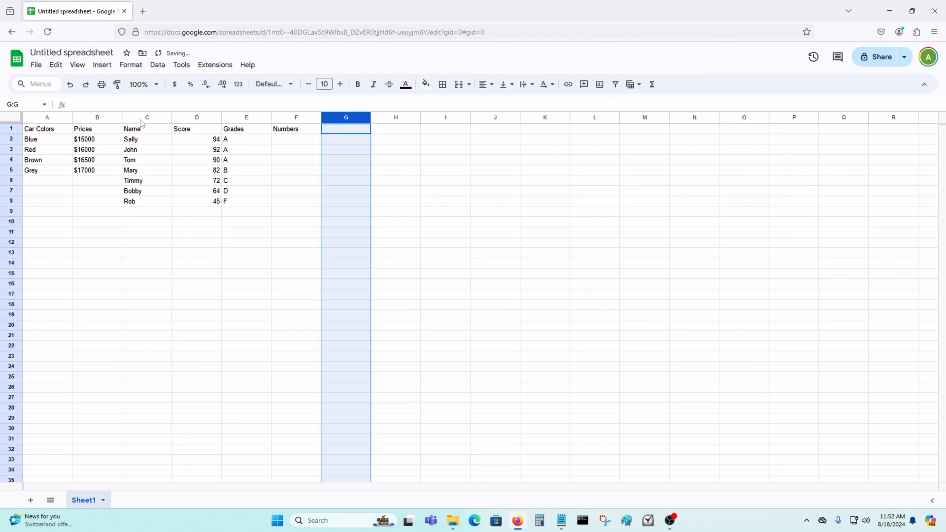
{"action": "type", "text": "Results"}
{"action": "key", "text": "Return"}
{"action": "left_click", "coordinate": [197, 294]}
Enter 40, 50, 60, 70, 80 and 90 in cells F2 to F7 under Numbers
{"action": "left_click", "coordinate": [288, 140]}
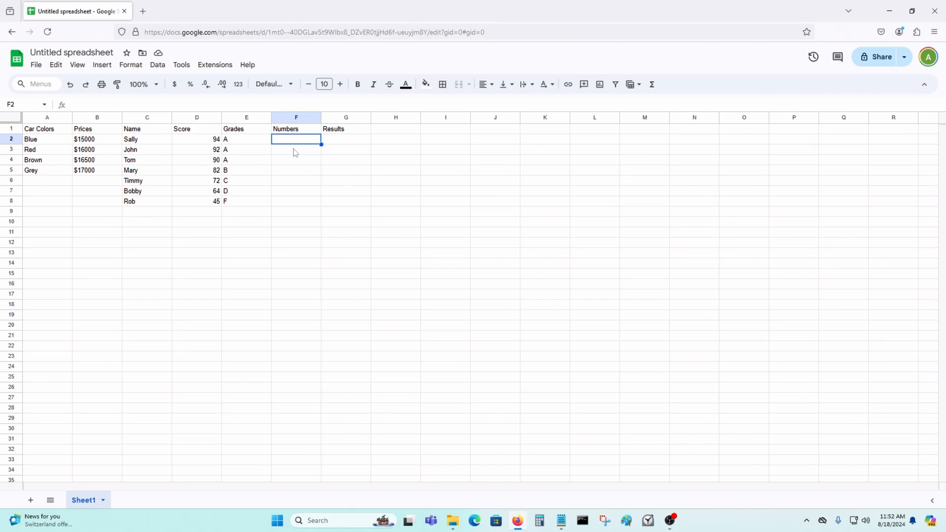
{"action": "type", "text": "2"}
{"action": "type", "text": "40"}
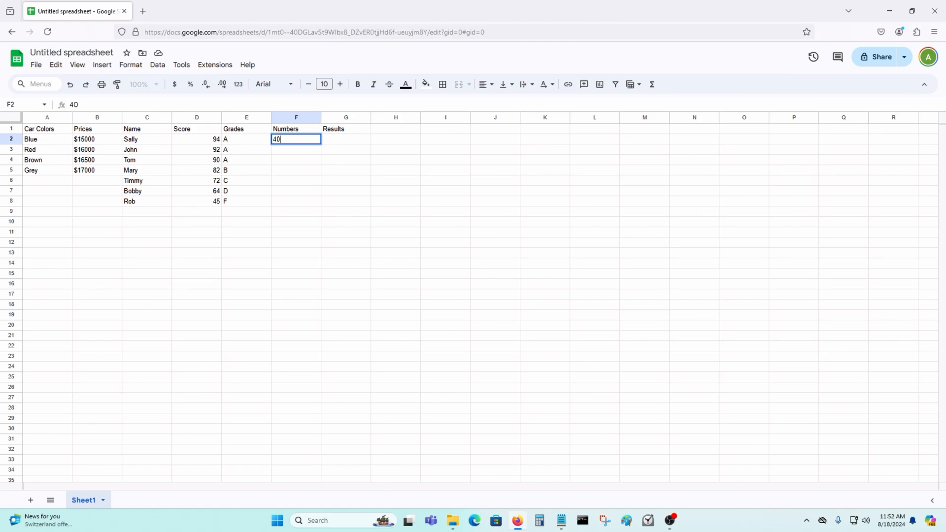
{"action": "key", "text": "BackSpace"}
{"action": "key", "text": "BackSpace"}
{"action": "type", "text": "40"}
{"action": "key", "text": "Return"}
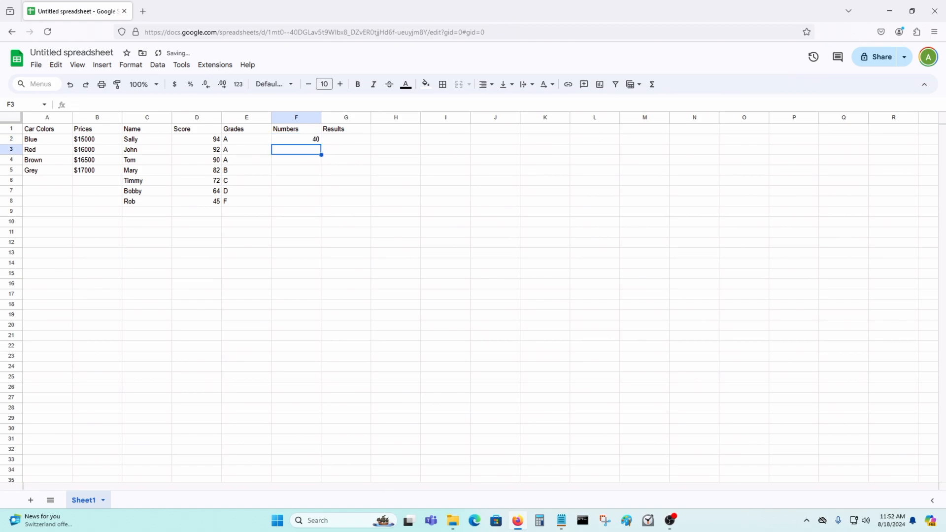
{"action": "type", "text": "50"}
{"action": "key", "text": "Return"}
{"action": "type", "text": "60"}
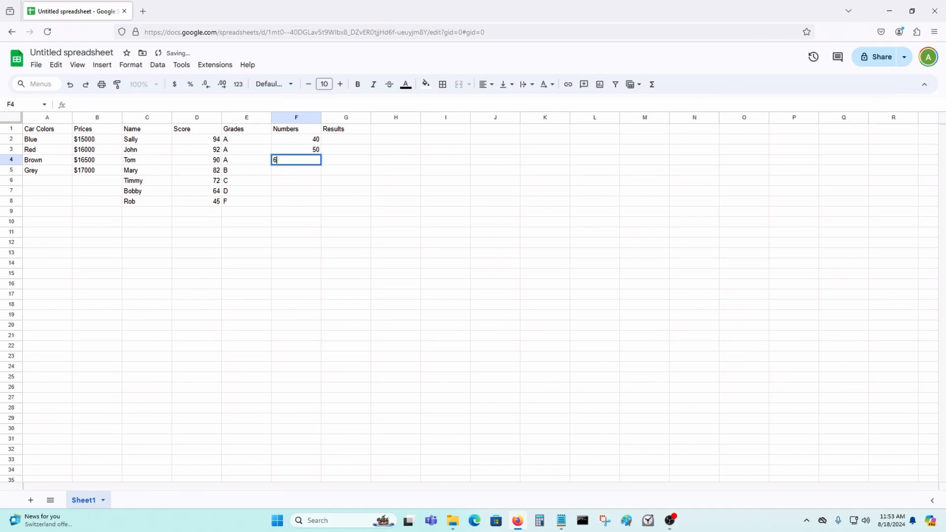
{"action": "key", "text": "Return"}
{"action": "type", "text": "70"}
{"action": "key", "text": "Return"}
{"action": "type", "text": "80"}
{"action": "key", "text": "Return"}
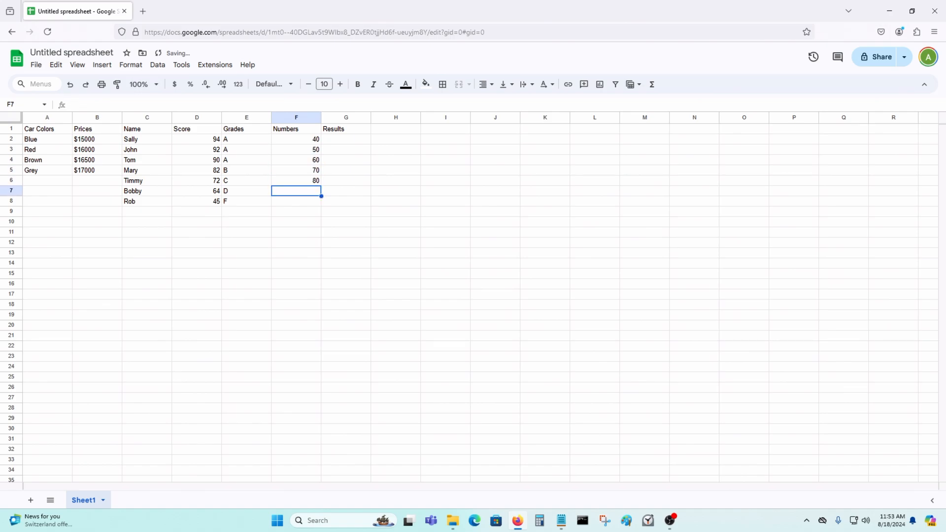
{"action": "type", "text": "90"}
{"action": "key", "text": "Return"}
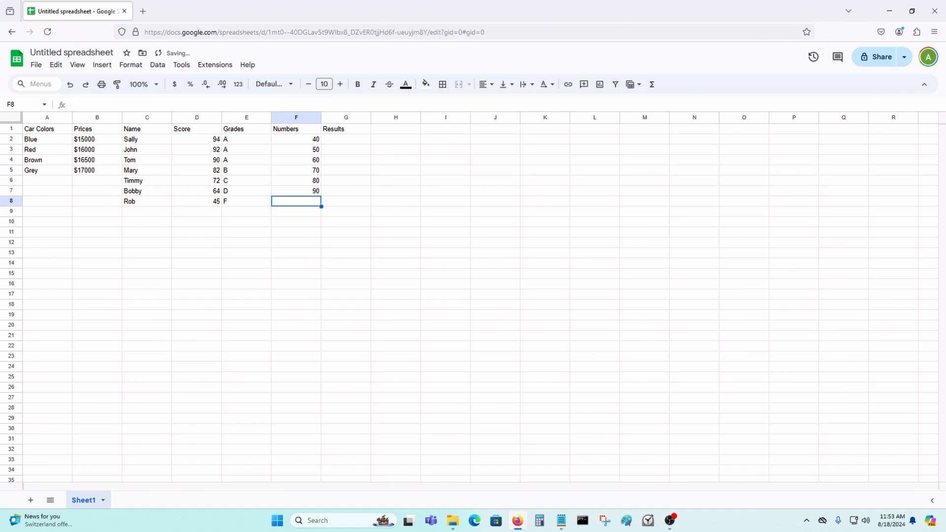
Start a new formula in Notepad, a few lines below the grade formula, with "=if(F2"
{"action": "left_click", "coordinate": [344, 143]}
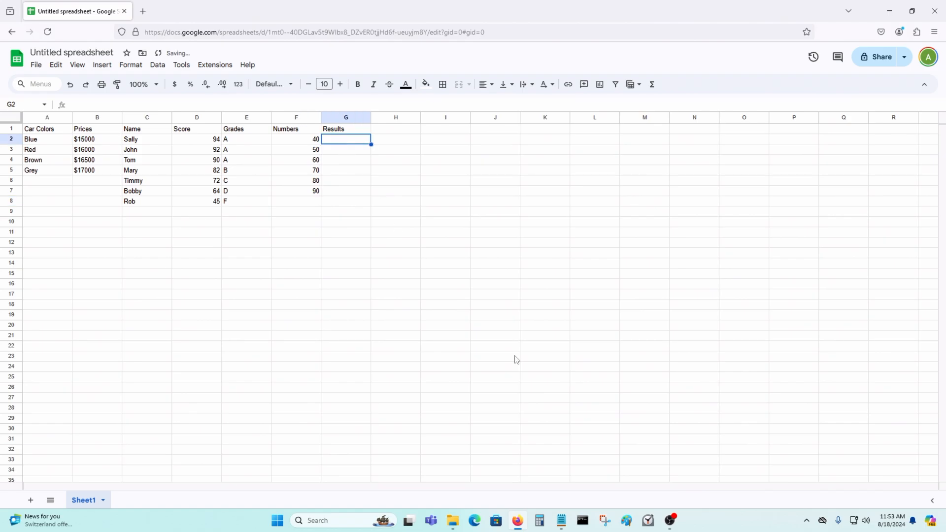
{"action": "left_click", "coordinate": [562, 521]}
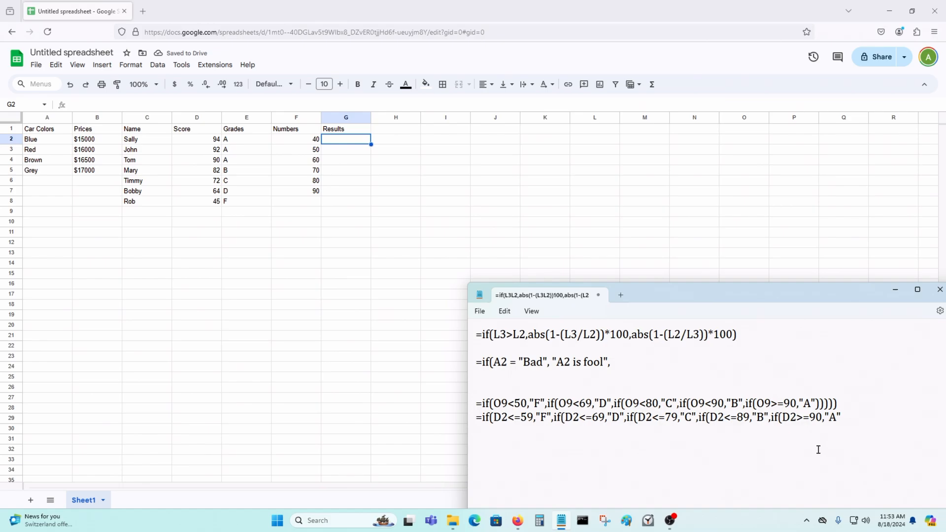
{"action": "left_click", "coordinate": [850, 414]}
{"action": "key", "text": "Return"}
{"action": "key", "text": "Return"}
{"action": "key", "text": "Return"}
{"action": "type", "text": "=if(F2"}
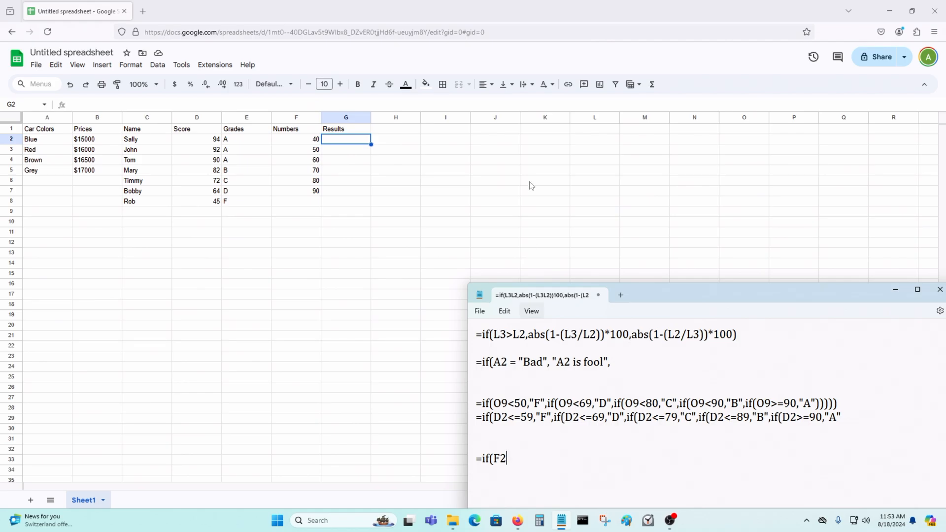
Switch back to the spreadsheet and change the number in F3 to -40
{"action": "left_click", "coordinate": [313, 203]}
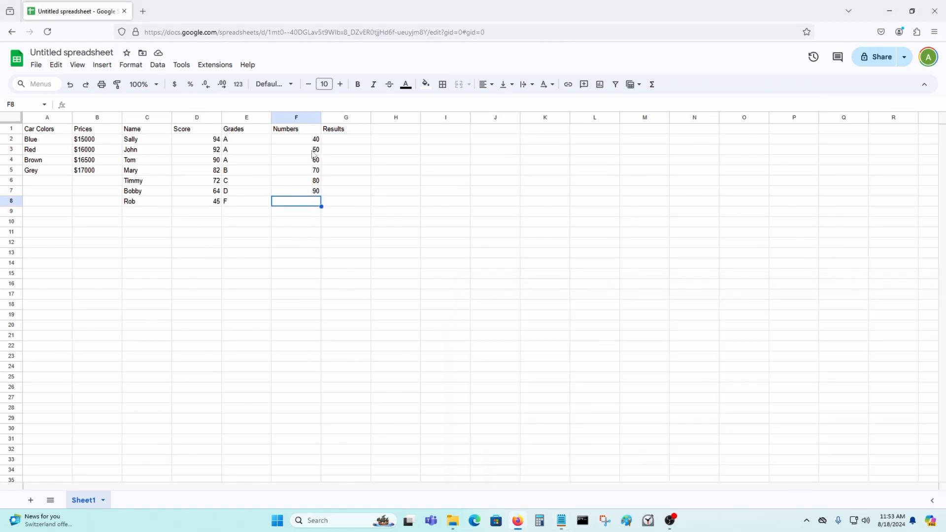
{"action": "left_click", "coordinate": [314, 150]}
{"action": "type", "text": "-"}
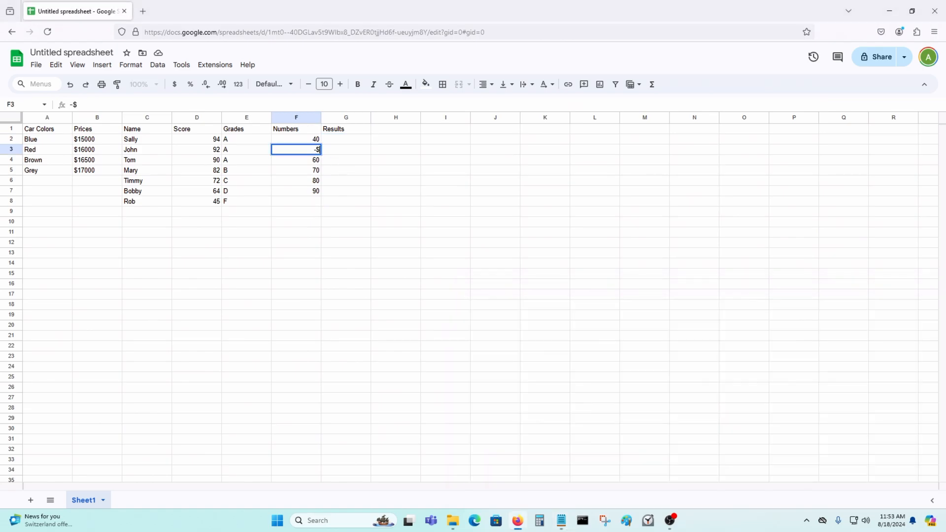
{"action": "type", "text": "40"}
{"action": "key", "text": "Return"}
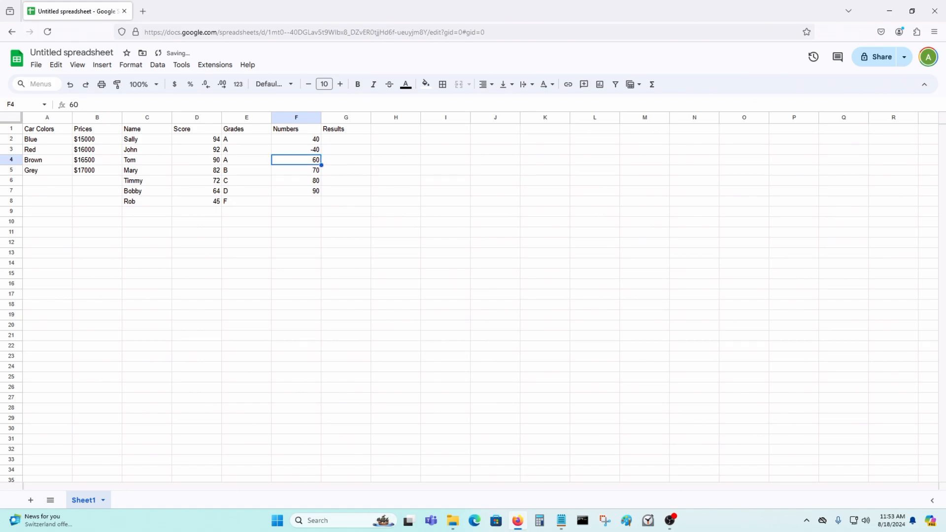
Clear the numbers in F4 to F7 and select the first Results cell, G2
{"action": "key", "text": "Down"}
{"action": "key", "text": "Down"}
{"action": "key", "text": "Down"}
{"action": "key", "text": "Delete"}
{"action": "key", "text": "Up"}
{"action": "key", "text": "Delete"}
{"action": "key", "text": "Up"}
{"action": "key", "text": "Delete"}
{"action": "key", "text": "Up"}
{"action": "key", "text": "Delete"}
{"action": "key", "text": "Up"}
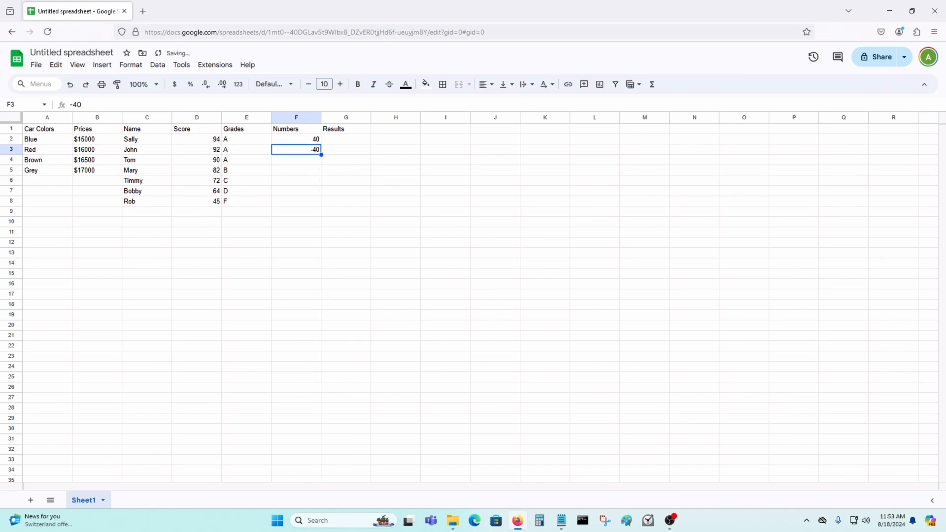
{"action": "key", "text": "Up"}
{"action": "key", "text": "Right"}
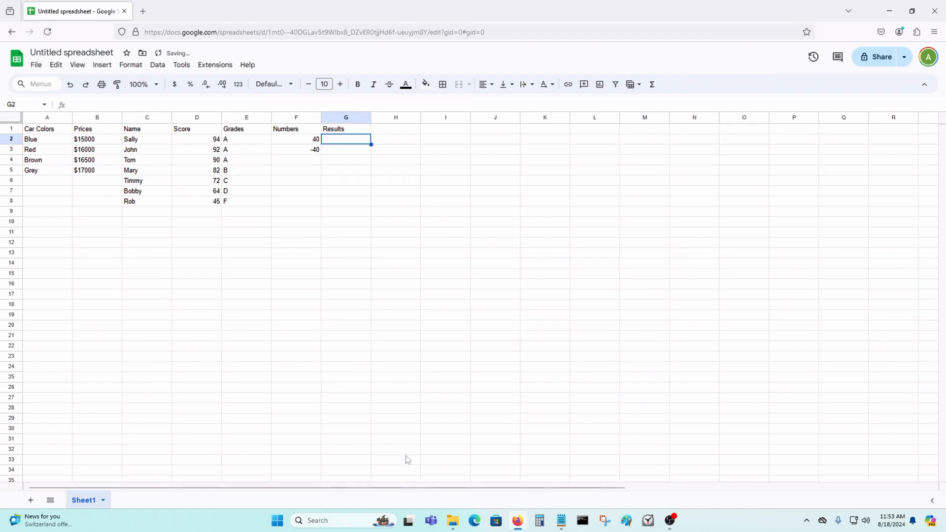
Complete the Notepad formula so F2<0 gives "Negative Number" and a nested IF with F2>0 gives "Positive"
{"action": "left_click", "coordinate": [561, 520]}
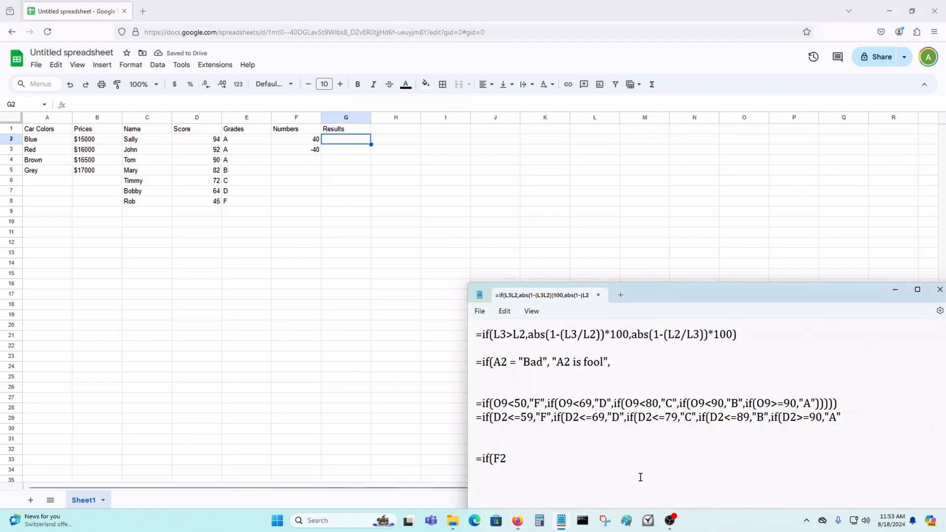
{"action": "type", "text": "<"}
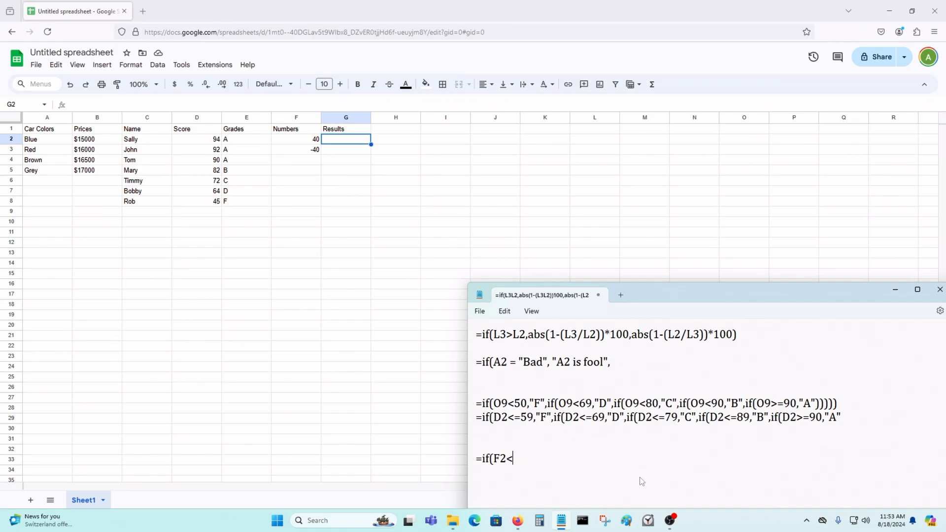
{"action": "type", "text": "0,\"P"}
{"action": "key", "text": "BackSpace"}
{"action": "type", "text": "Negative Nu"}
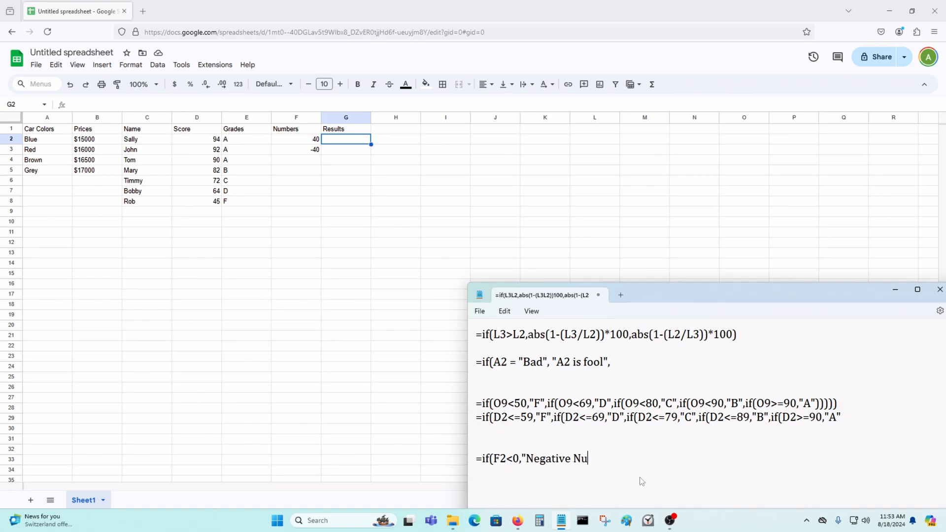
{"action": "type", "text": "mber\",if(F2>0"}
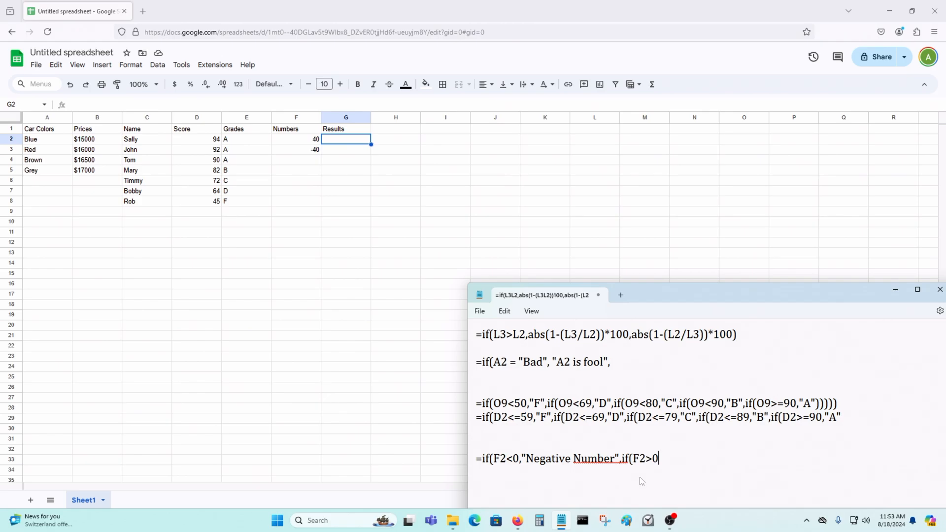
{"action": "type", "text": ",\"Positive\""}
Copy the new positive/negative formula from Notepad into G2, leaving the suggested autofill unapplied
{"action": "left_click_drag", "start_coordinate": [747, 466], "coordinate": [479, 466]}
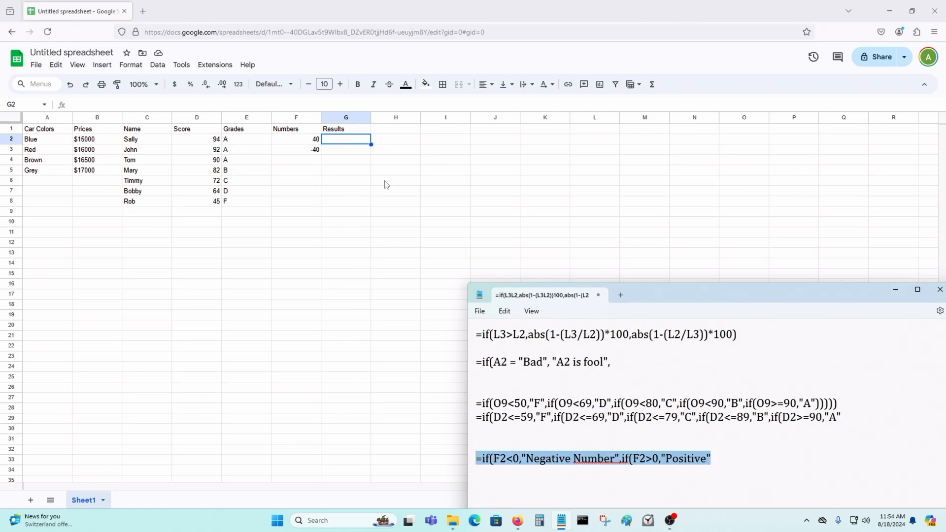
{"action": "left_click", "coordinate": [363, 141]}
{"action": "type", "text": "=IF(F2<0,\"Negative\",\"Positive\")"}
{"action": "key", "text": "Return"}
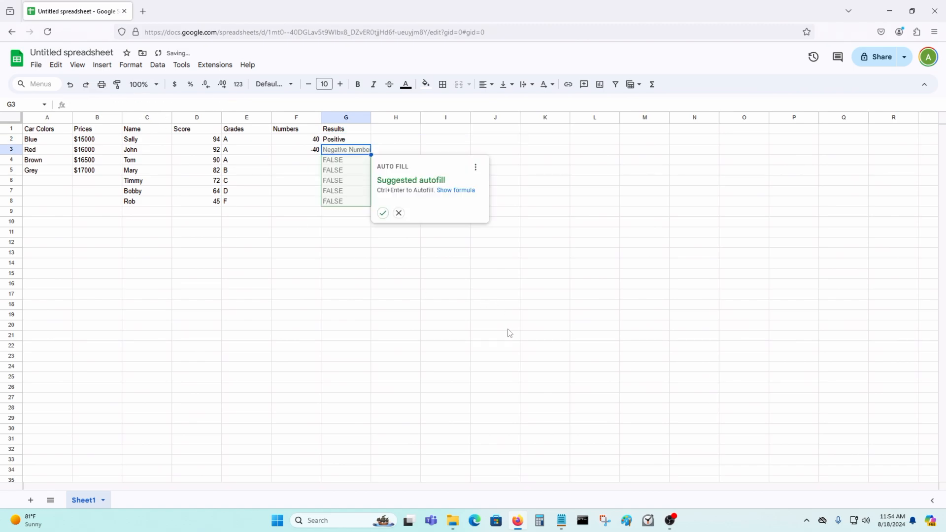
{"action": "left_click", "coordinate": [484, 328]}
Fill the G2 formula down to G3 so both numbers are classified
{"action": "left_click", "coordinate": [358, 129]}
{"action": "left_click", "coordinate": [365, 141]}
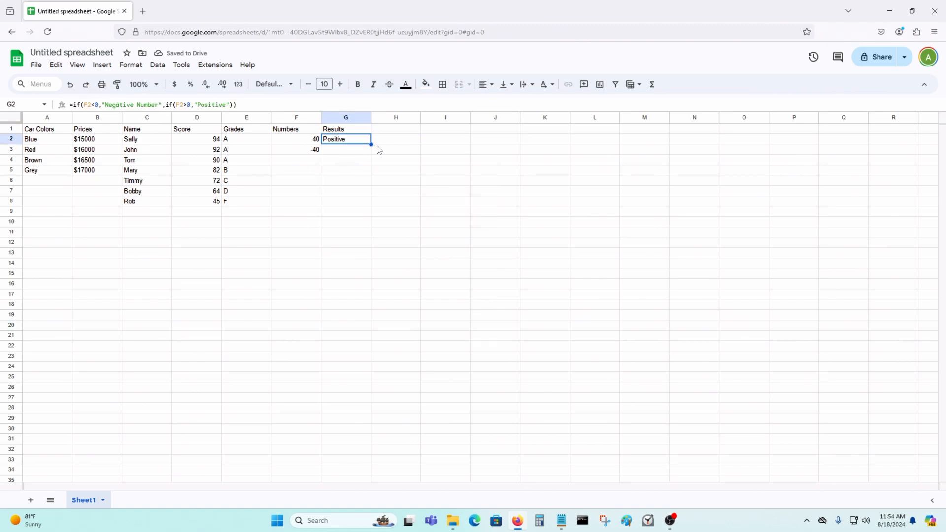
{"action": "left_click_drag", "start_coordinate": [371, 145], "coordinate": [368, 151]}
{"action": "left_click", "coordinate": [368, 181]}
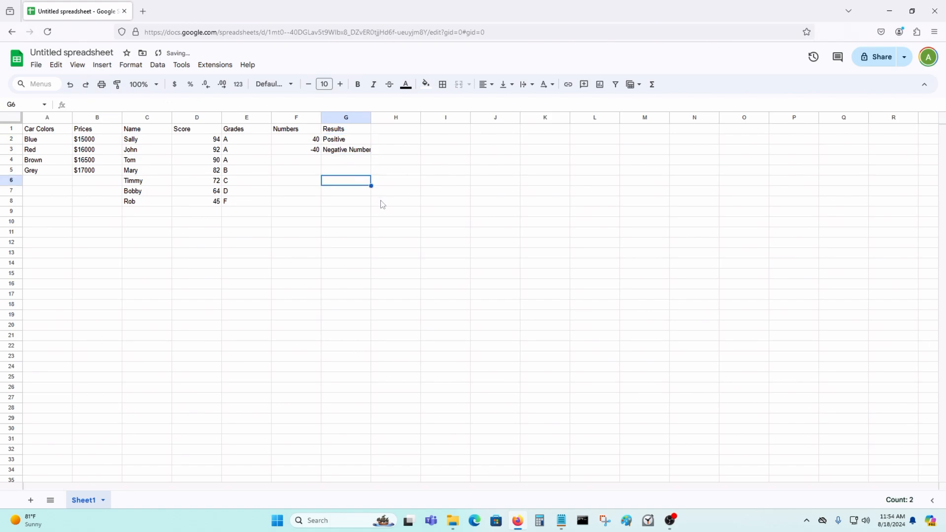
Check the formulas and results in G2 and G3 against their numbers in column F
{"action": "key", "text": "Up"}
{"action": "key", "text": "Up"}
{"action": "key", "text": "Up"}
{"action": "key", "text": "Up"}
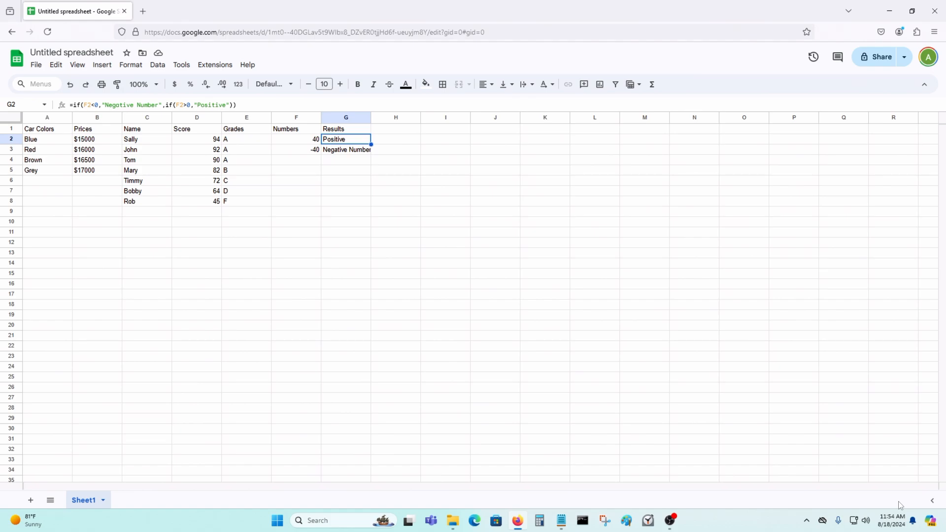
{"action": "key", "text": "Down"}
{"action": "key", "text": "Left"}
{"action": "key", "text": "Right"}
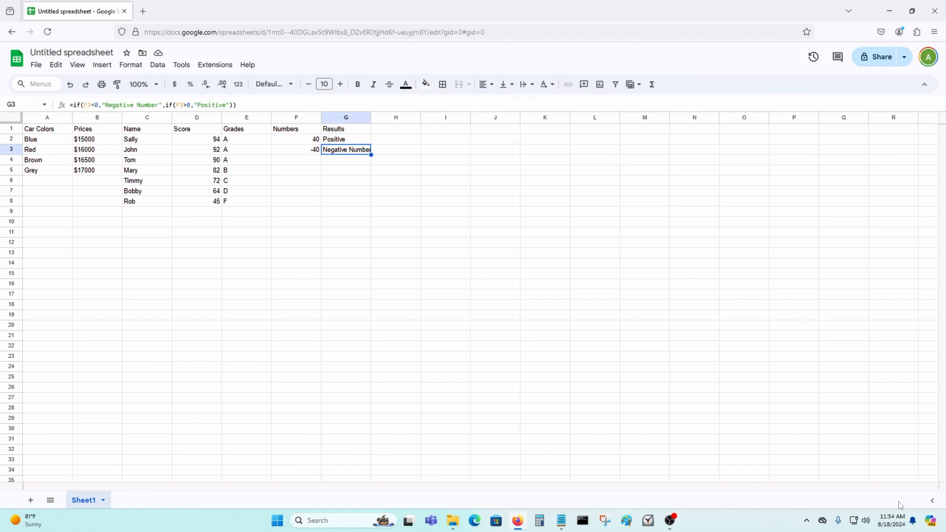